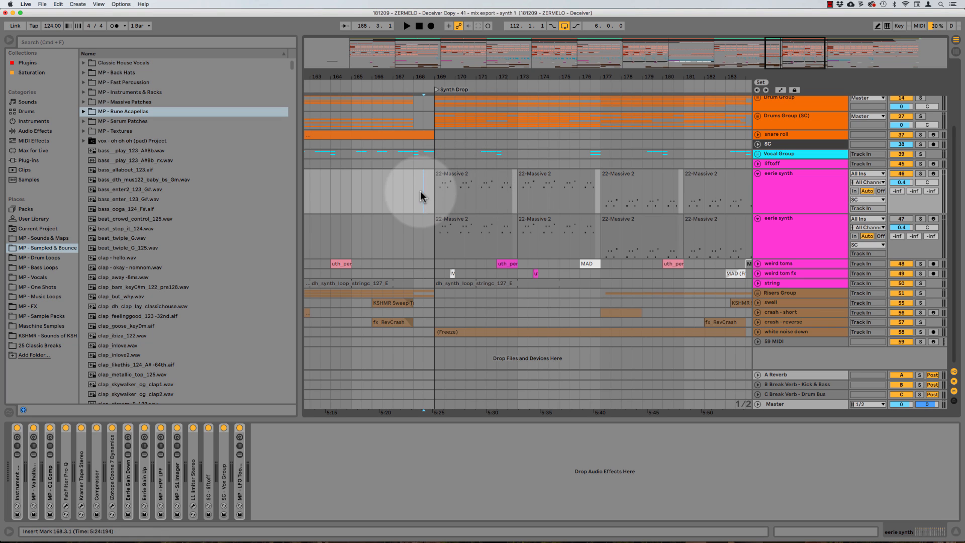
Play the eerie synth part from bar 137 of the Stripped Drop towards the Main Break.
key("space")
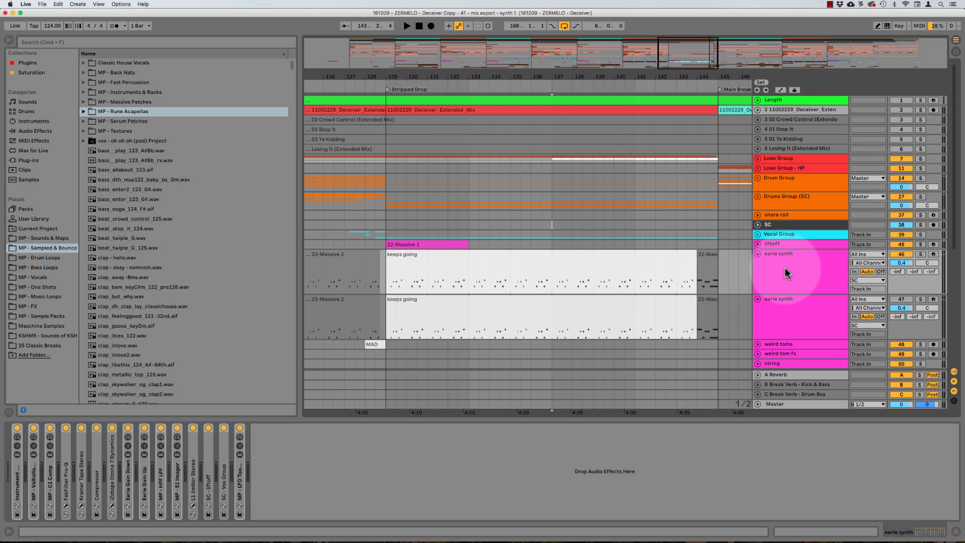
left_click(784, 267)
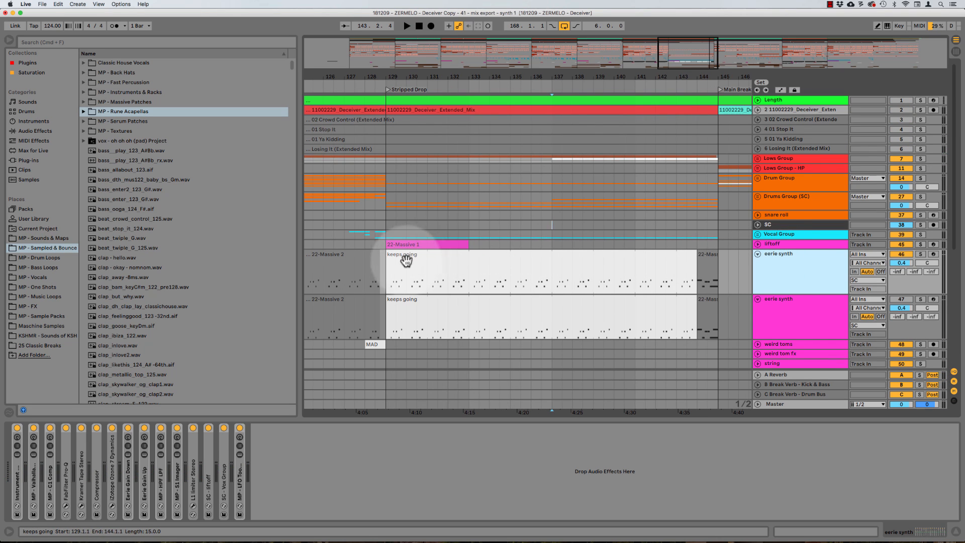
mouse_move(378, 218)
left_mouse_down()
mouse_move(674, 249)
mouse_move(740, 271)
left_mouse_up()
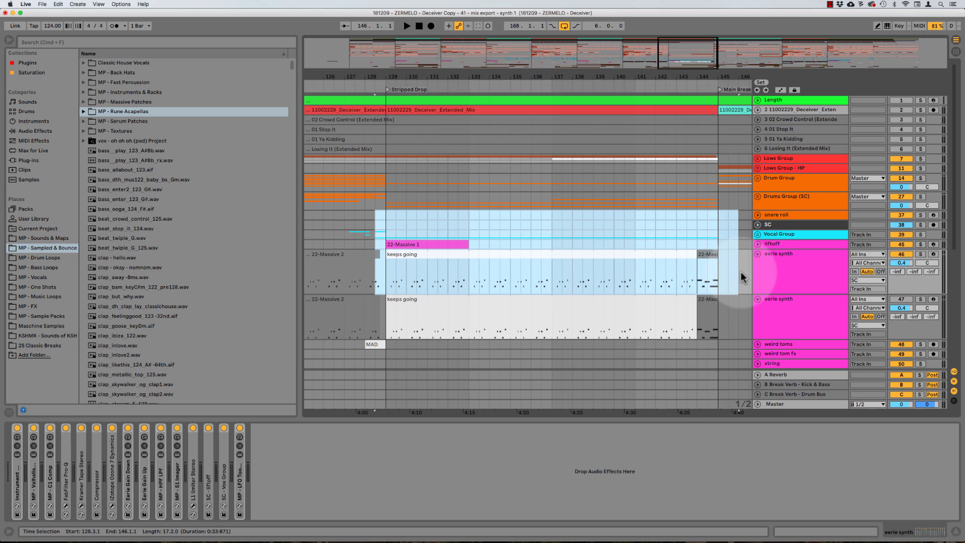
left_click(729, 273)
left_click(550, 281)
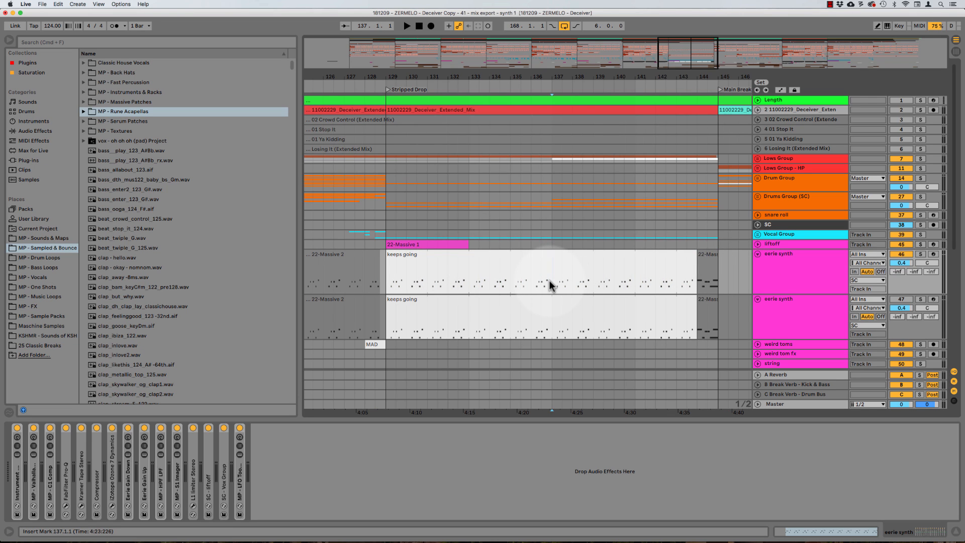
scroll(550, 281, "right", 4)
key("space")
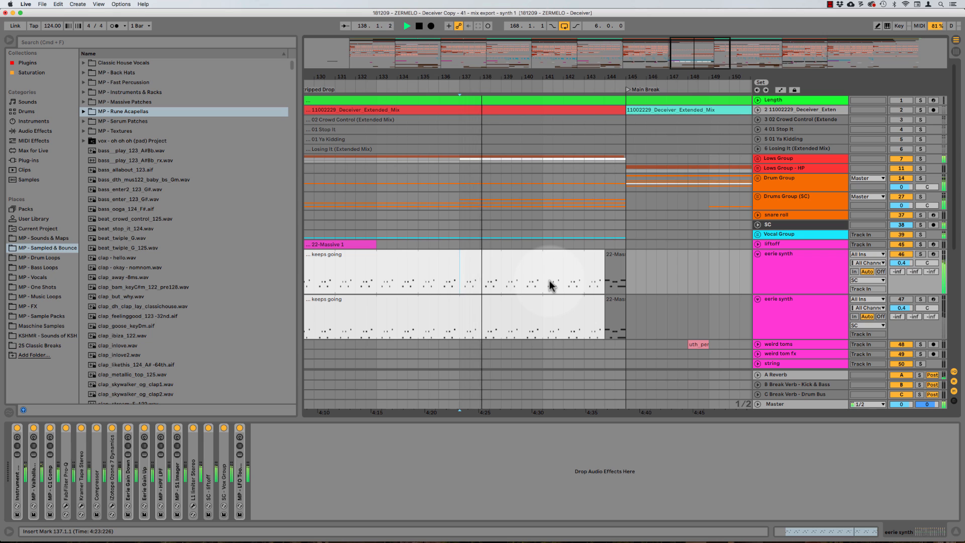
scroll(549, 284, "right", 2)
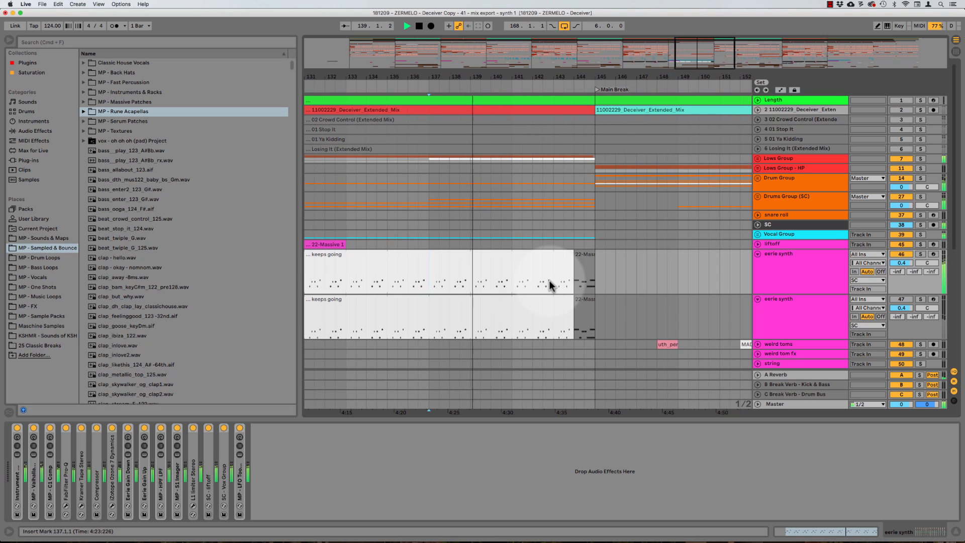
Show the automation lanes of the first eerie synth track and examine its gain, imager and filter curves around the Main Break.
left_click(807, 275)
key("a")
scroll(679, 283, "down", 3)
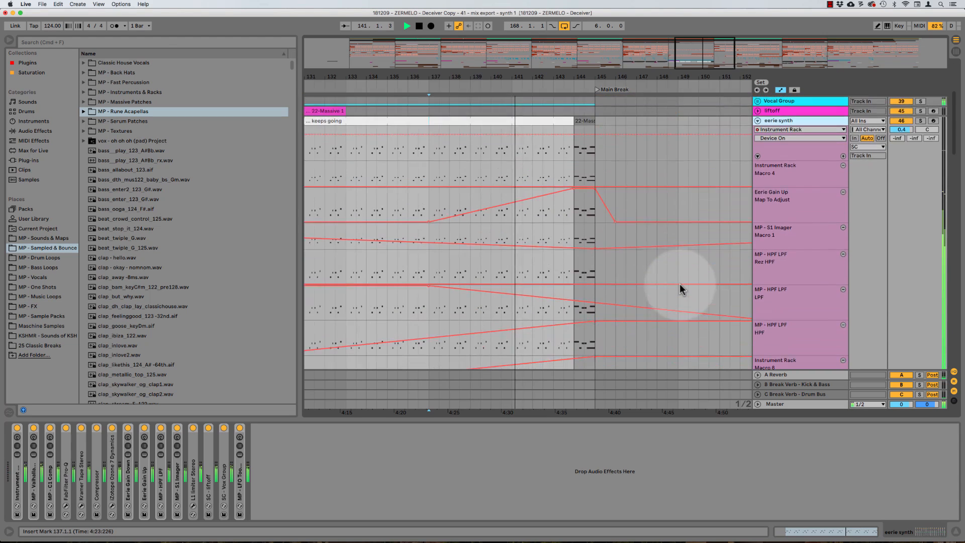
scroll(679, 284, "down", 4)
scroll(679, 284, "up", 5)
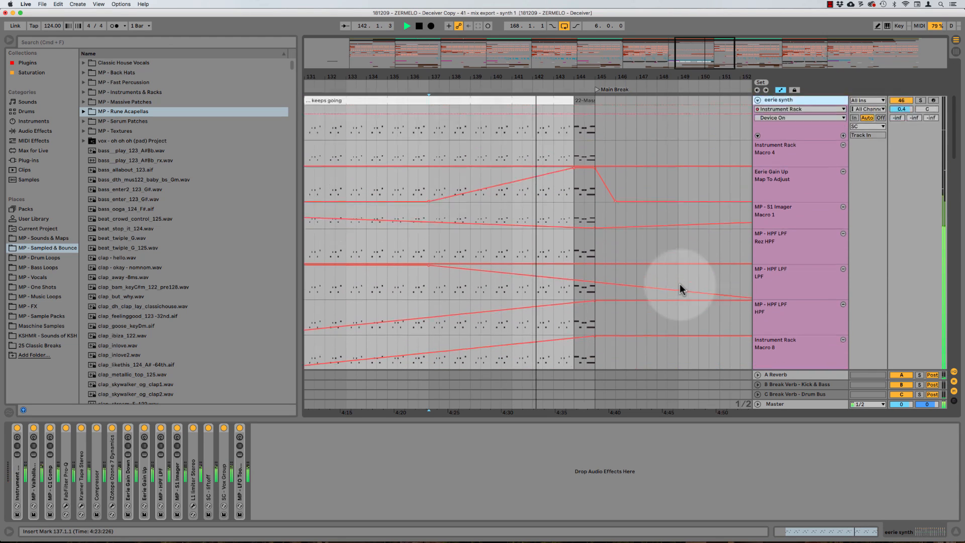
left_click(679, 283)
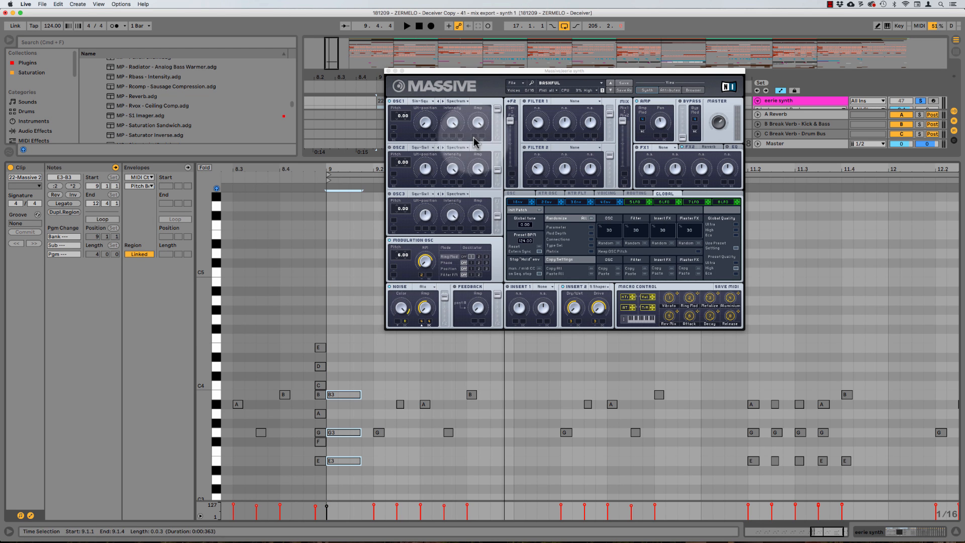
Move the Massive window clear of the MIDI notes and play the eerie synth clip from around bar 9.
left_click_drag(522, 70, 517, 65)
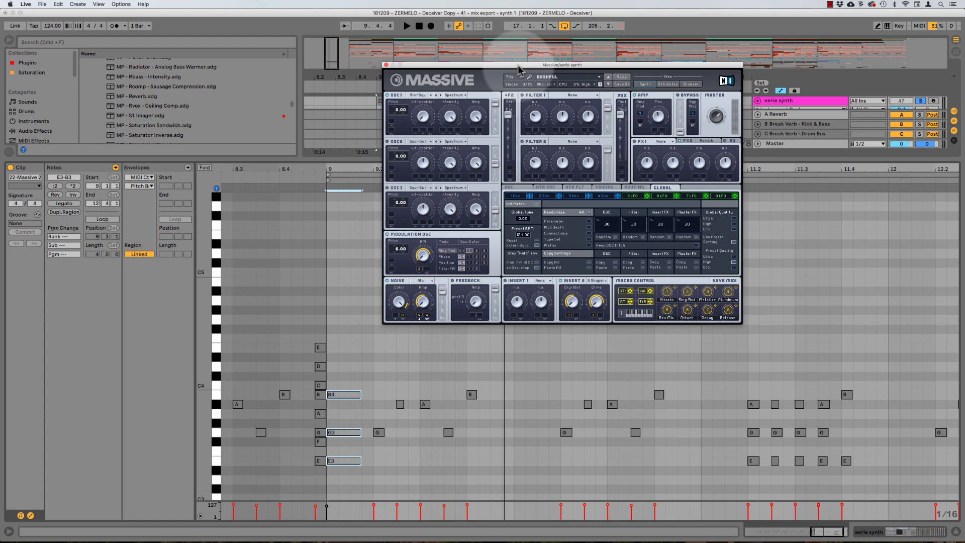
left_click_drag(519, 67, 557, 60)
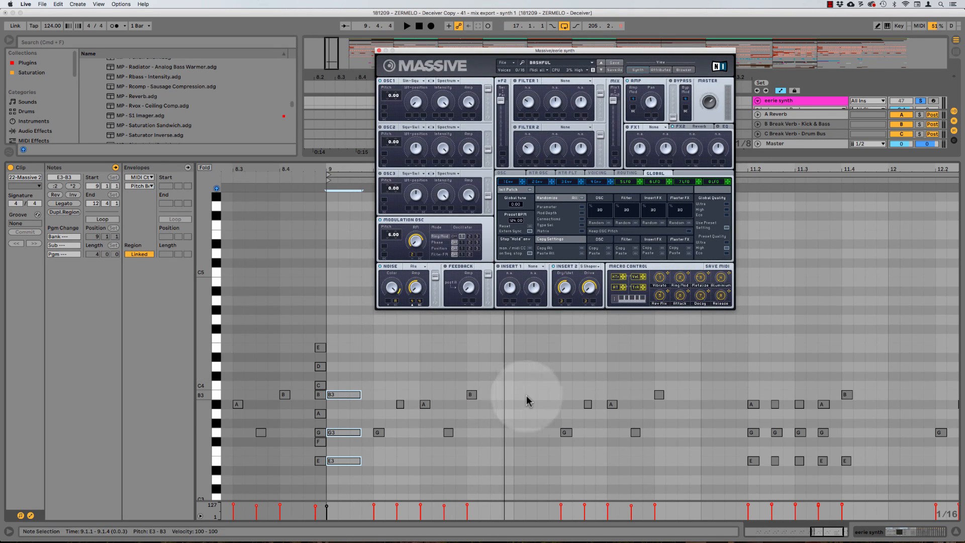
key("space")
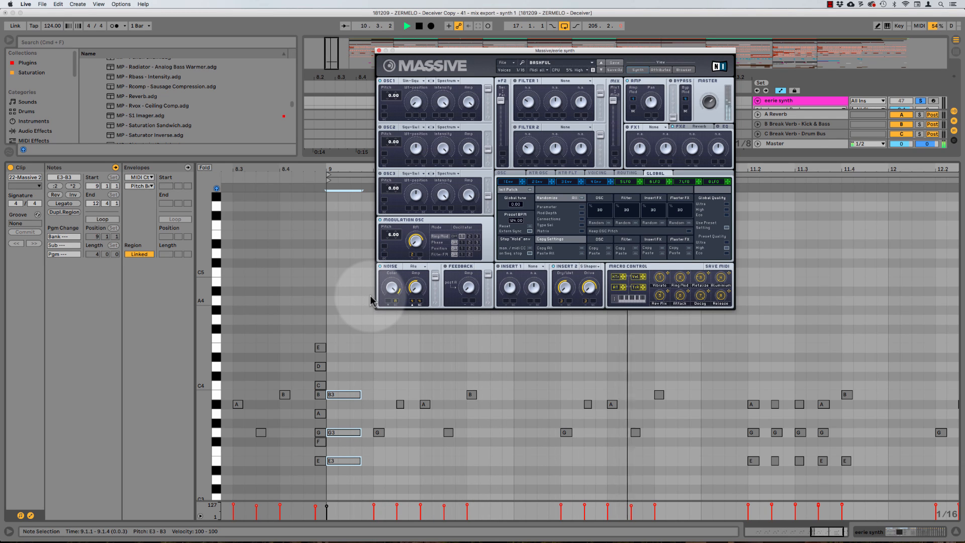
key("space")
left_click(370, 429)
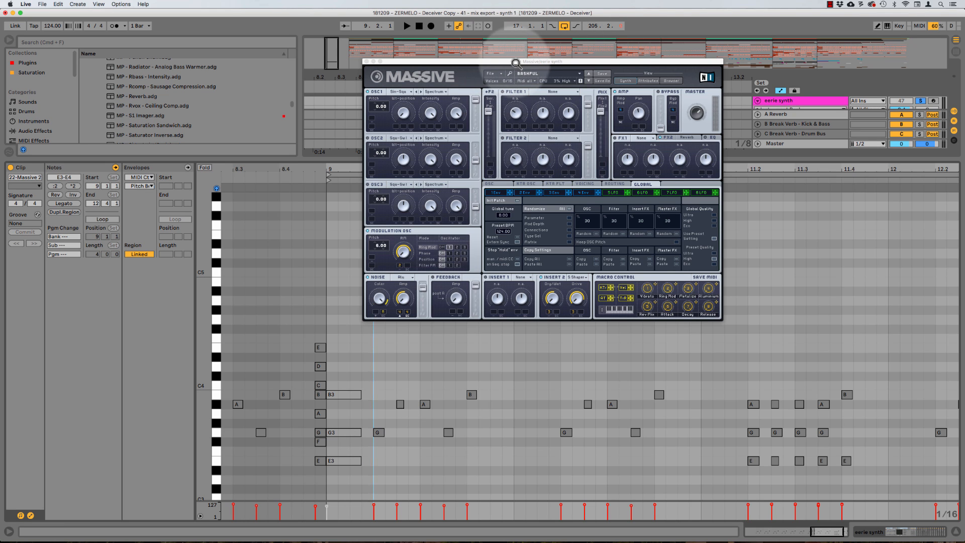
left_click_drag(502, 61, 485, 63)
left_click(385, 352)
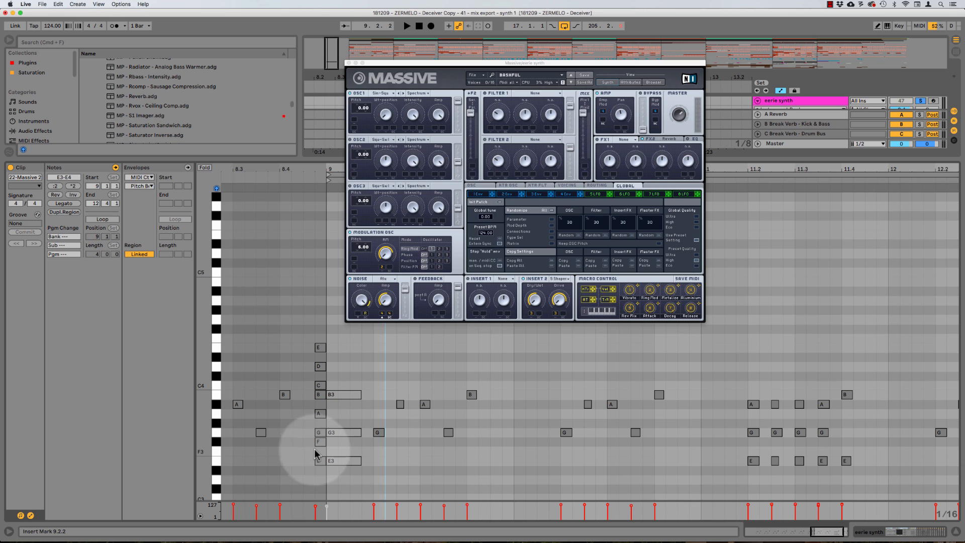
Examine the stacked E3 to E4 notes before bar 9 and audition the E3 root against the A#3 notes.
left_click_drag(318, 477, 322, 346)
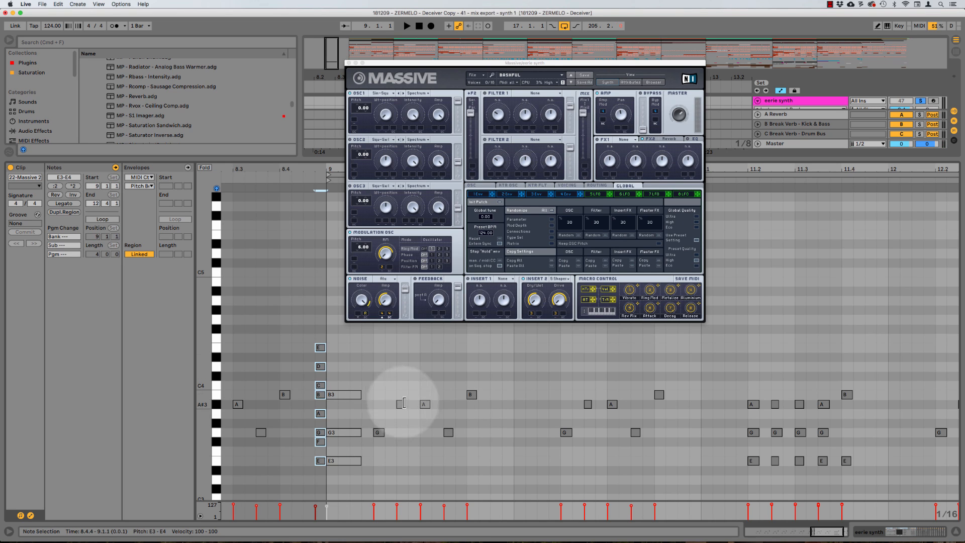
left_click_drag(381, 402, 433, 404)
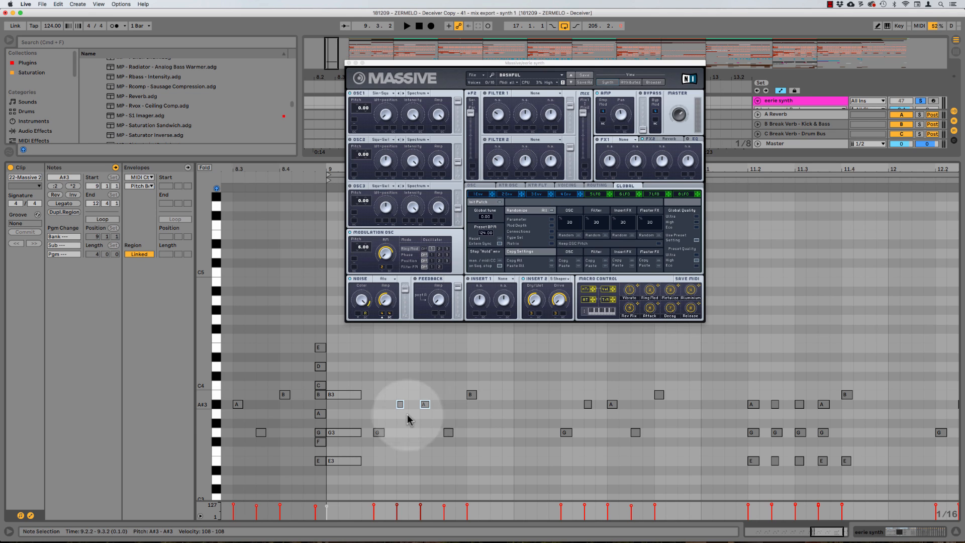
left_click(397, 430)
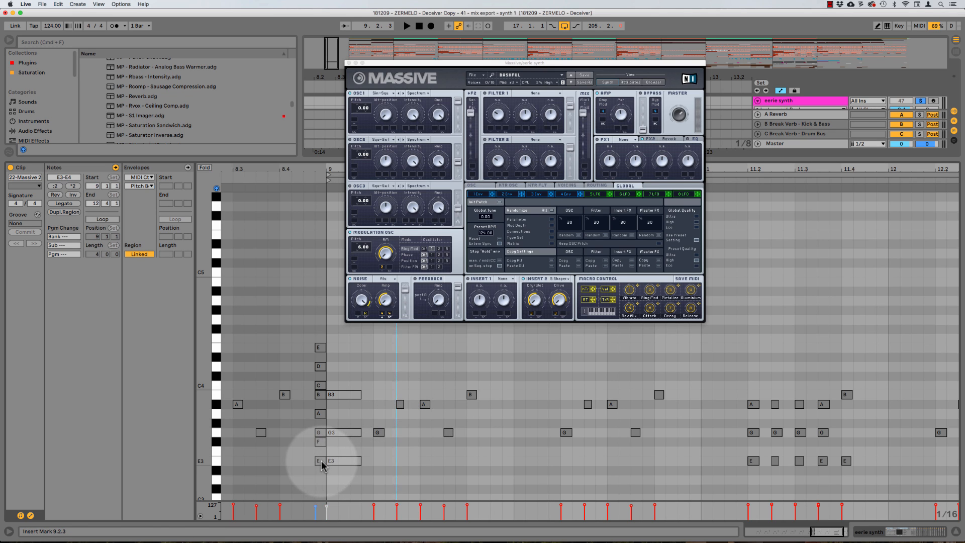
left_click(425, 406)
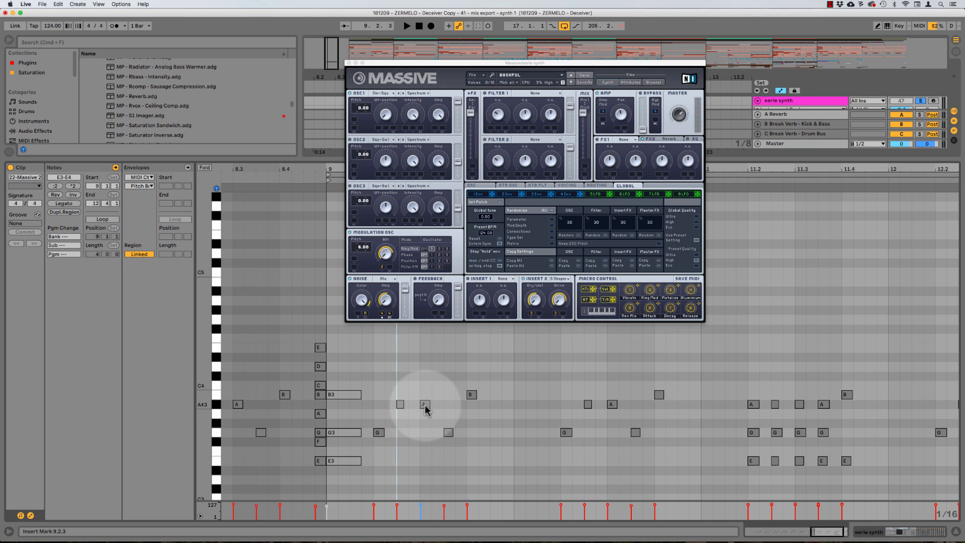
left_click(323, 459)
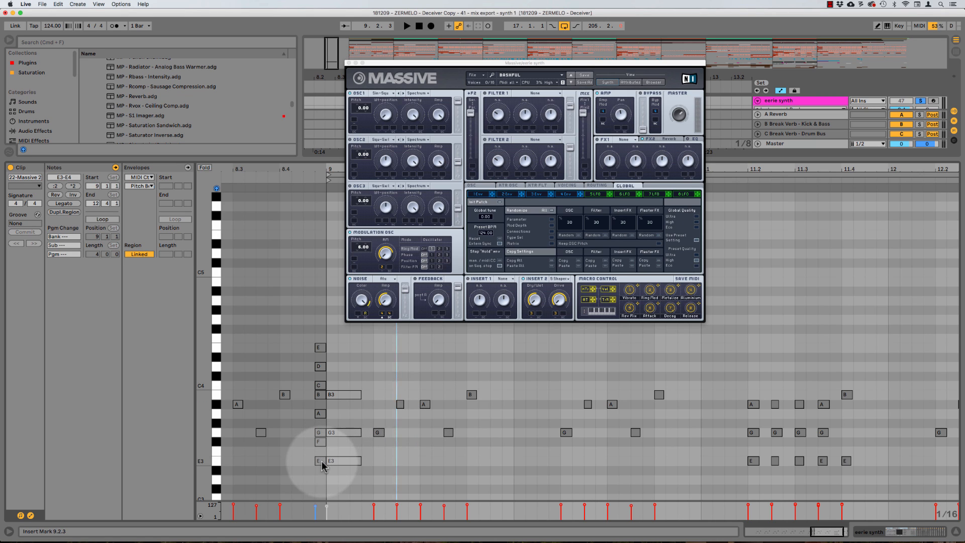
left_click(425, 404)
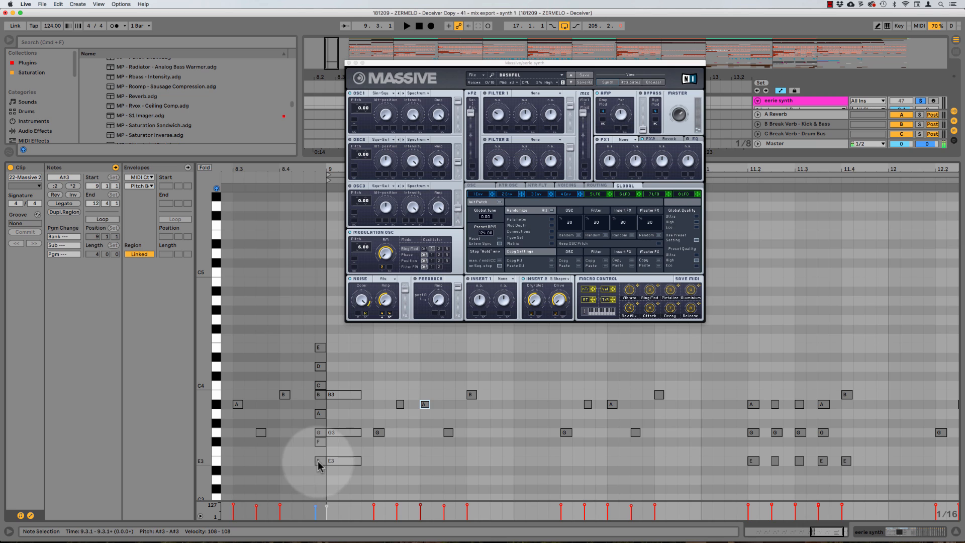
left_click(424, 405)
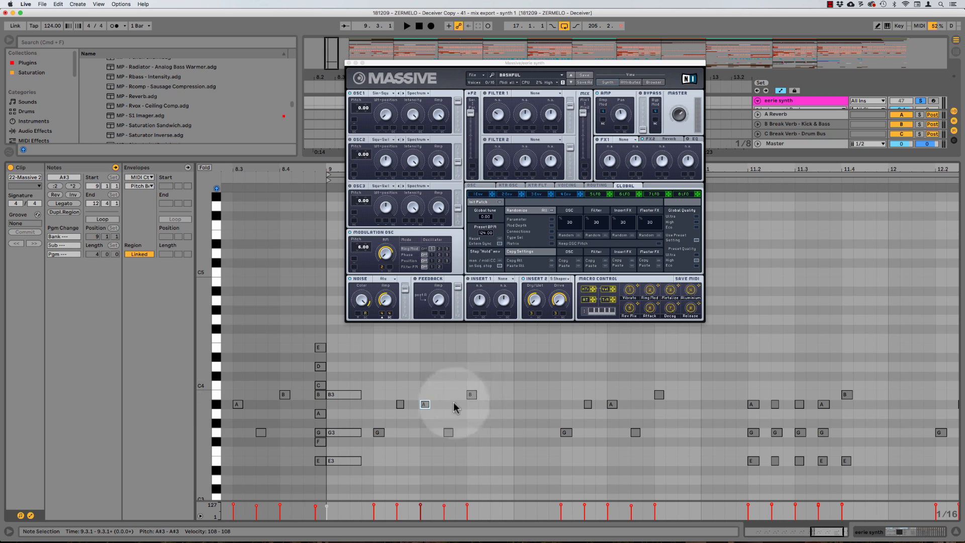
Audition the B3 note at beat 9.4 against the preceding A#3 note and the E3 root.
left_click(466, 393)
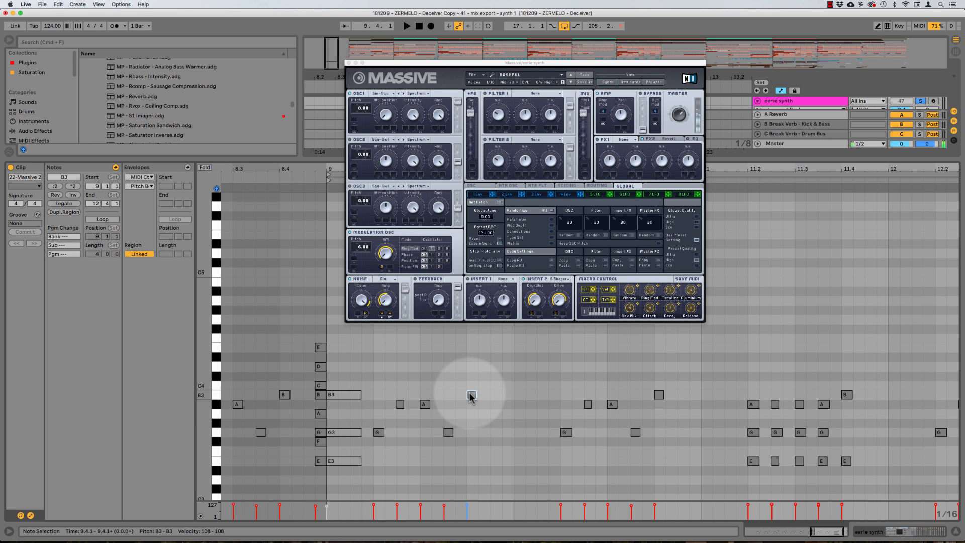
scroll(466, 397, "up", 1)
scroll(466, 397, "down", 1)
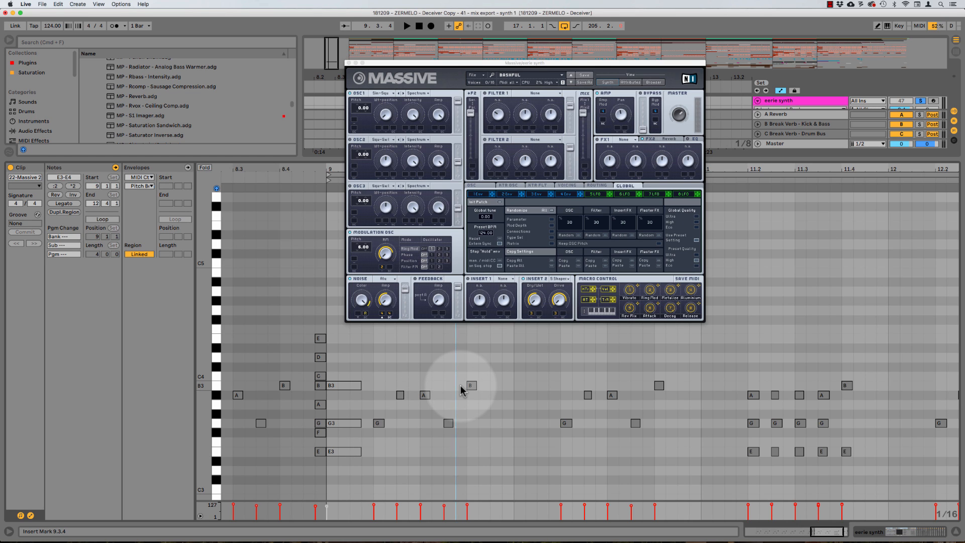
left_click(426, 395)
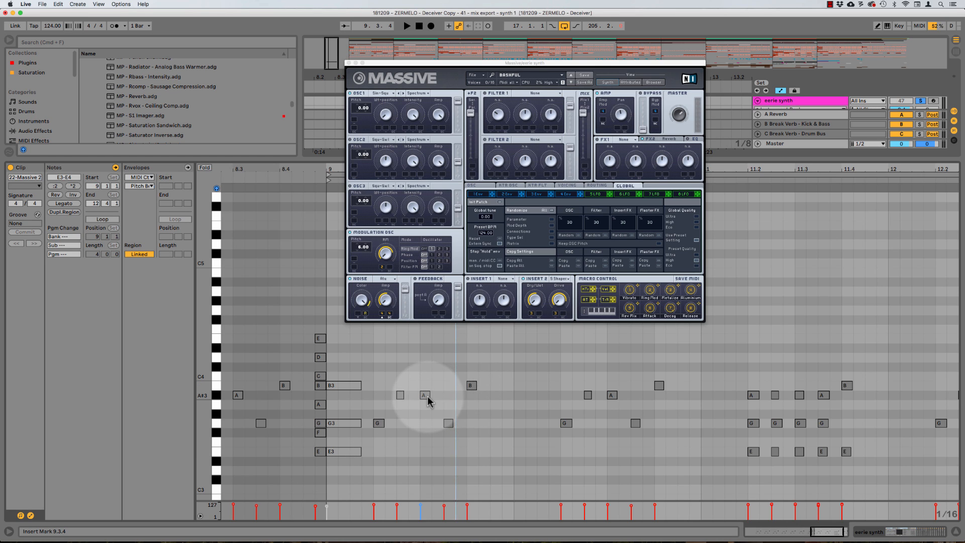
left_click(470, 385)
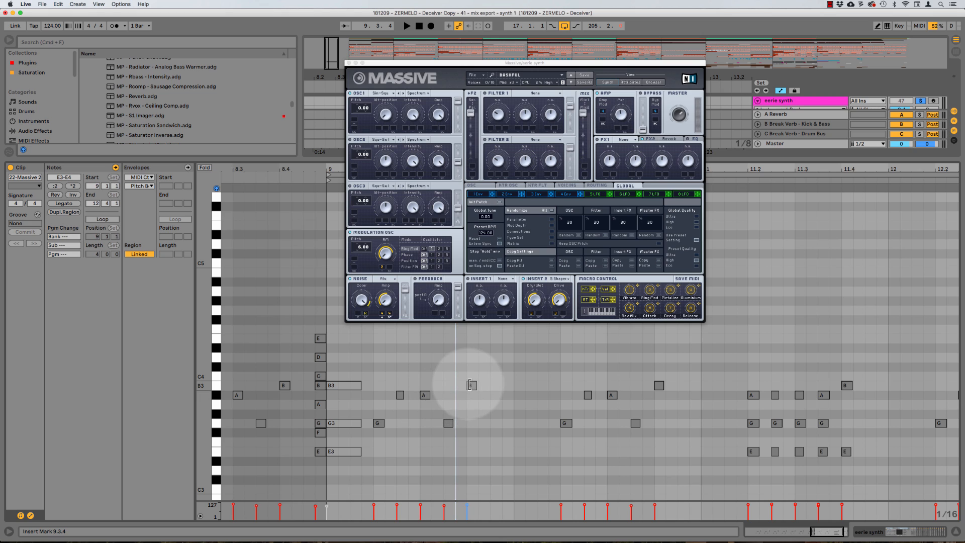
left_click(424, 395)
left_click(330, 451)
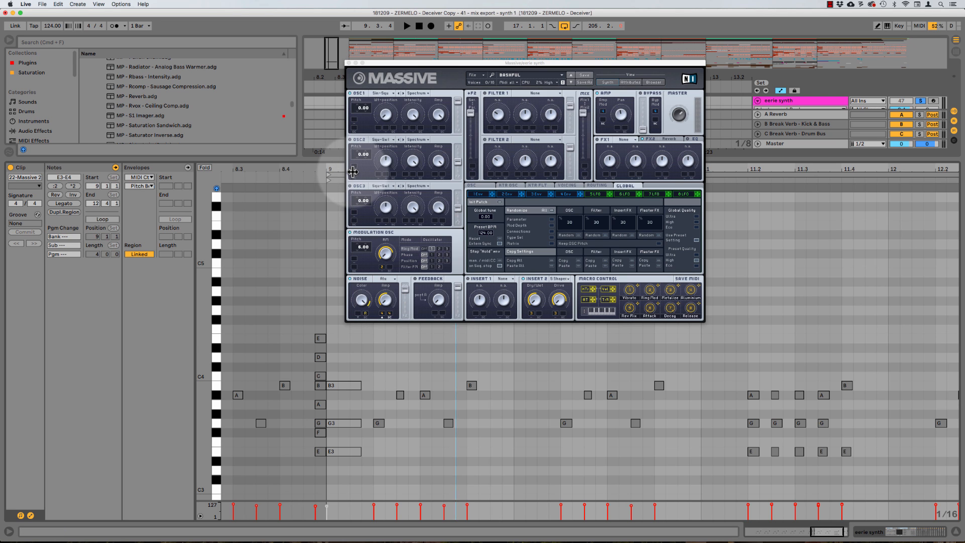
key("space")
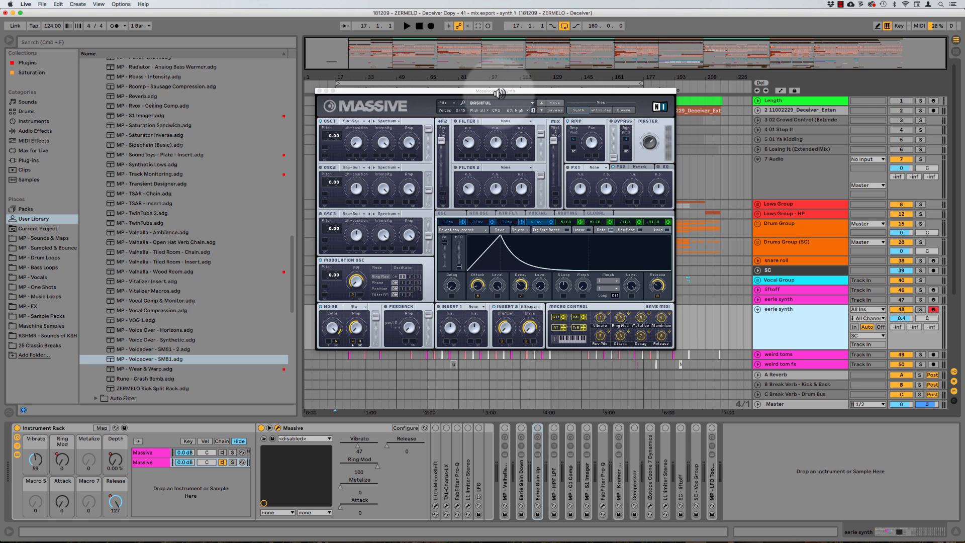
Reposition the Massive window and view its FX2 Reverb settings and OSC page.
left_click_drag(499, 91, 510, 102)
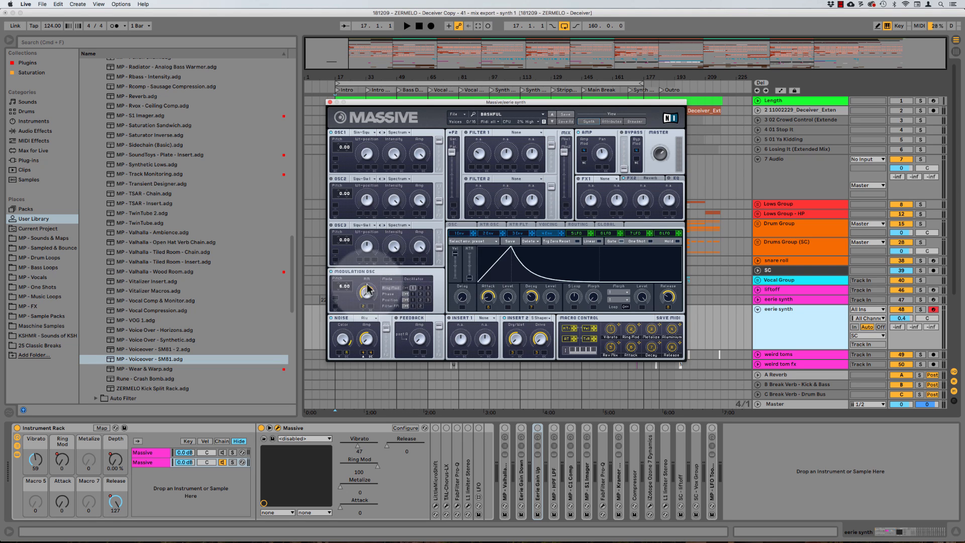
left_click(632, 178)
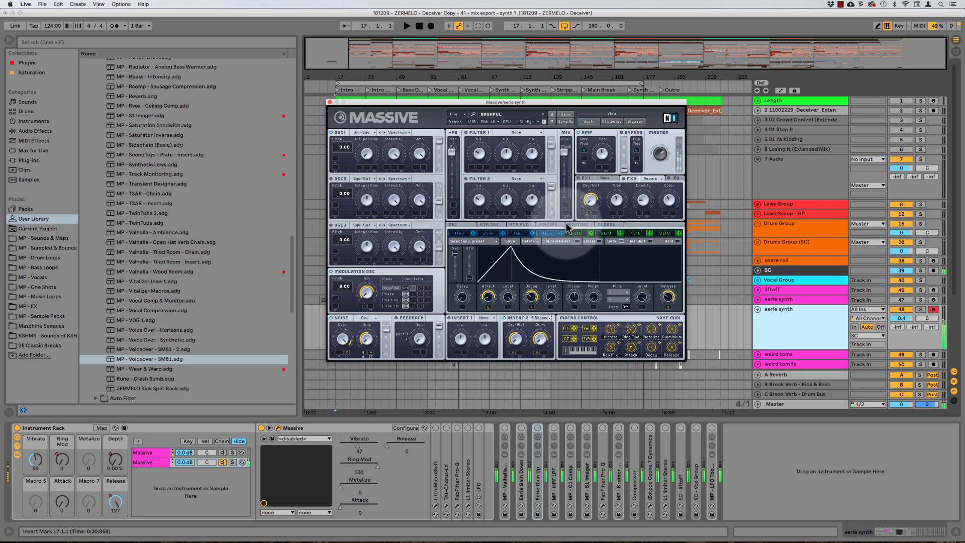
left_click(467, 224)
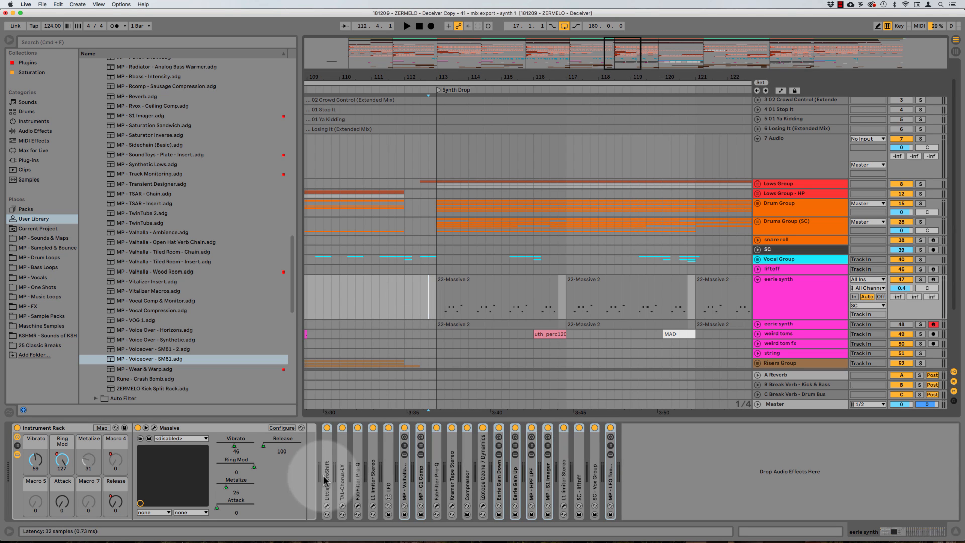
Switch off the eerie synth effects from LittleMicroShift through the LFO Tool rack and play the dry synth.
left_click(602, 459, "shift")
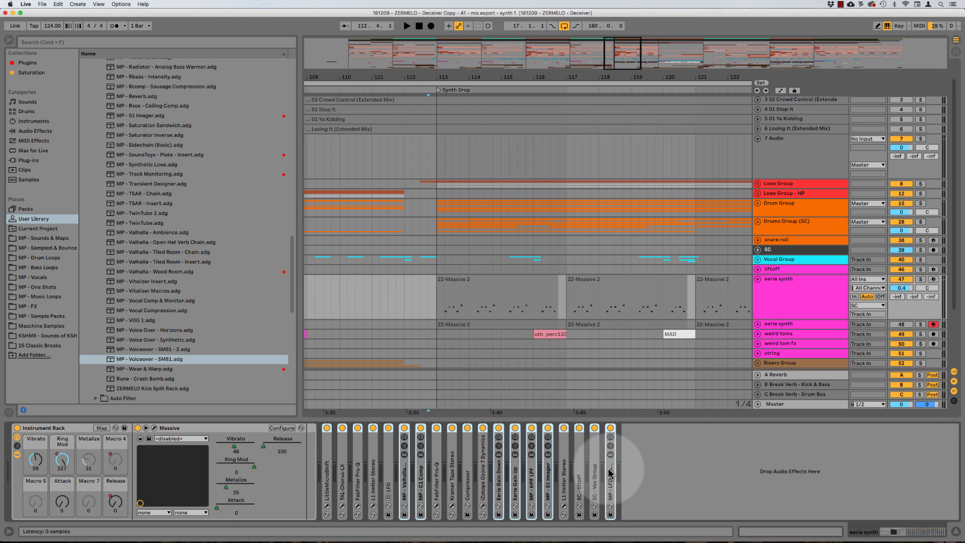
key("0")
key("space")
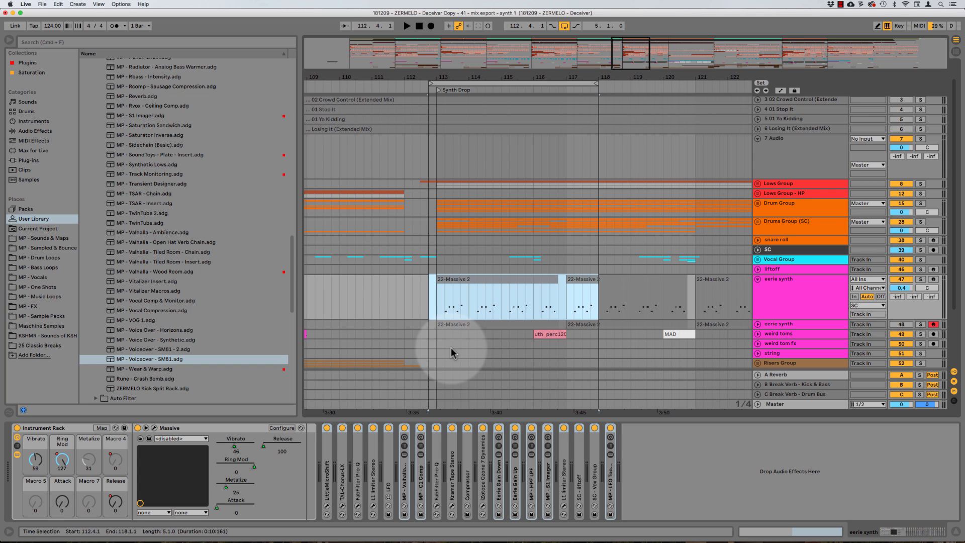
Deactivate every effect on the eerie synth track except LittleMicroShift, and unfold the LittleMicroShift device.
left_click(328, 454)
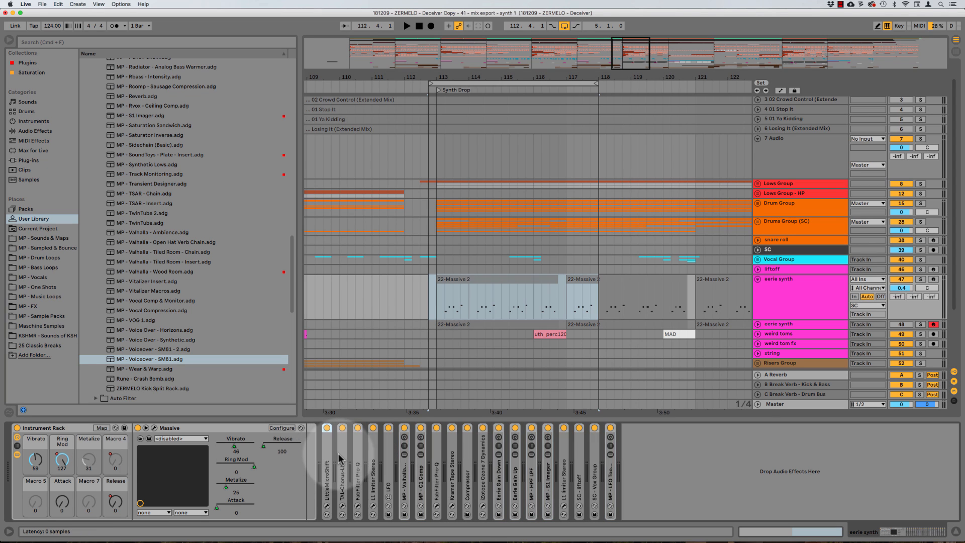
left_click(610, 473, "shift")
key("0")
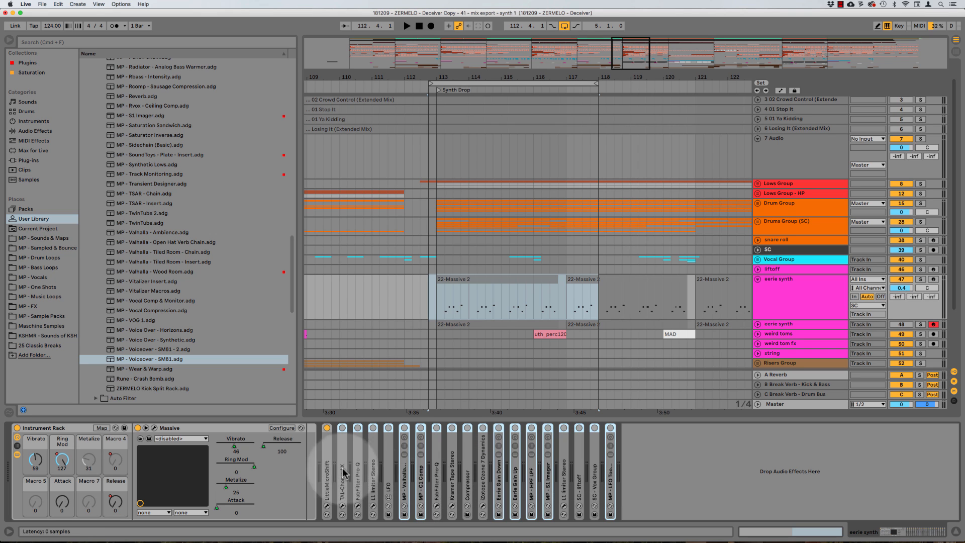
double_click(324, 455)
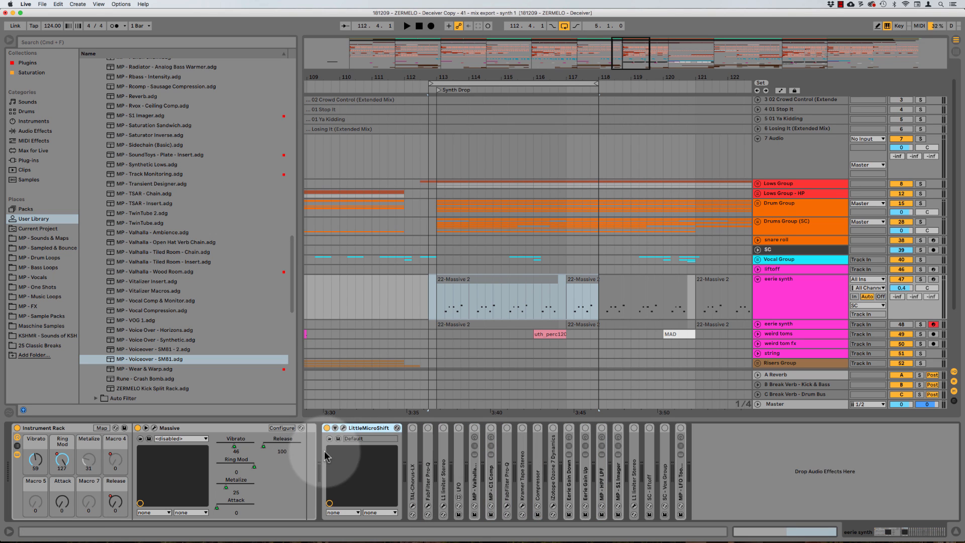
Activate and unfold TAL-Chorus-LX, and play the looped synth with LittleMicroShift and TAL-Chorus-LX switched off and back on.
double_click(412, 452)
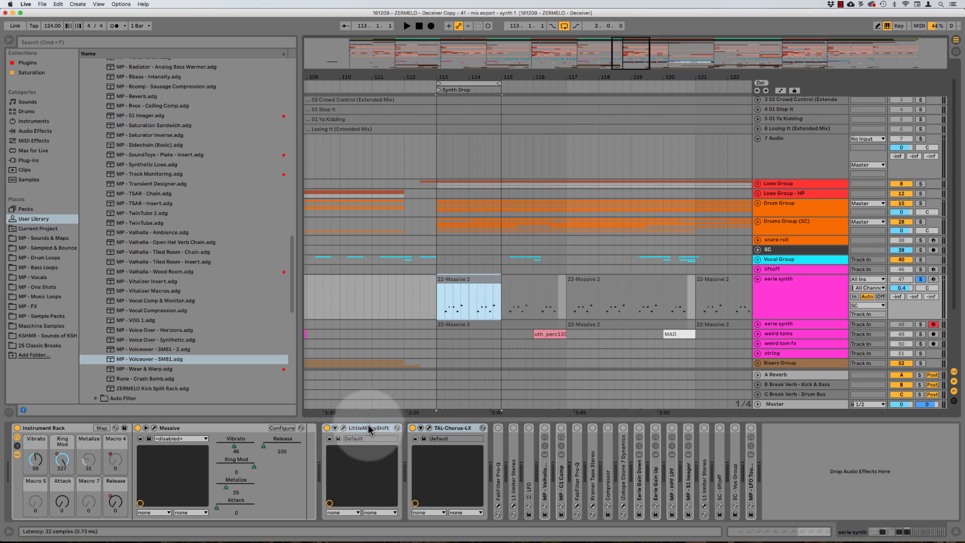
left_click(368, 427)
left_click(455, 428, "shift")
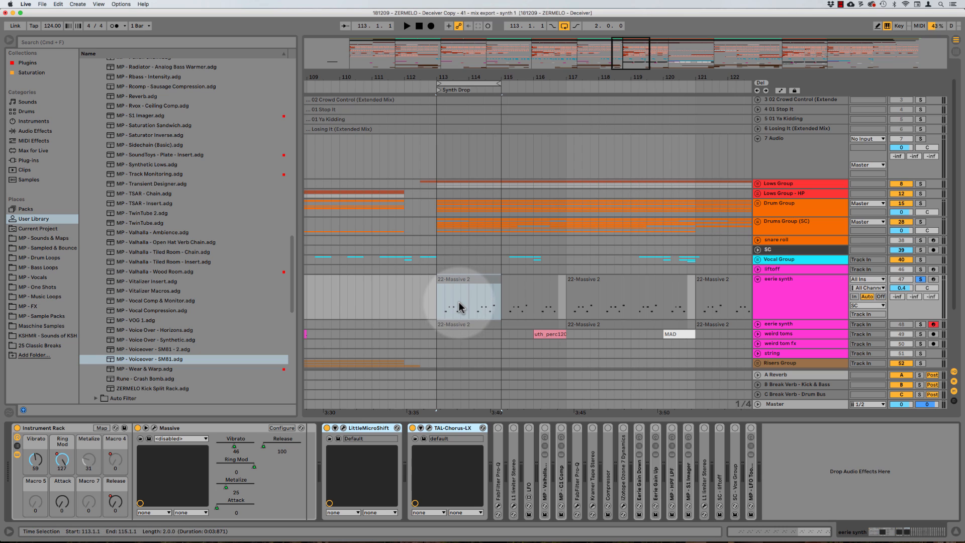
key("0")
key("space")
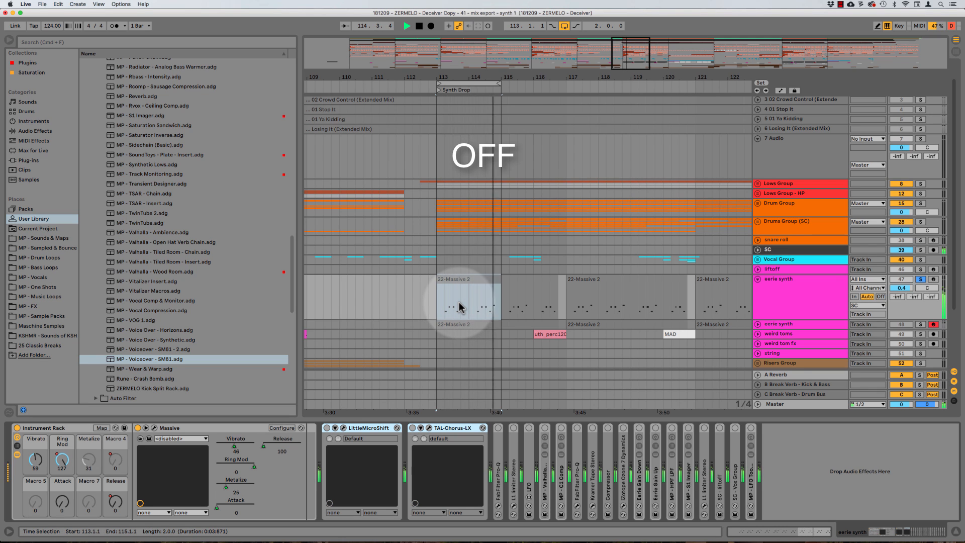
key("0")
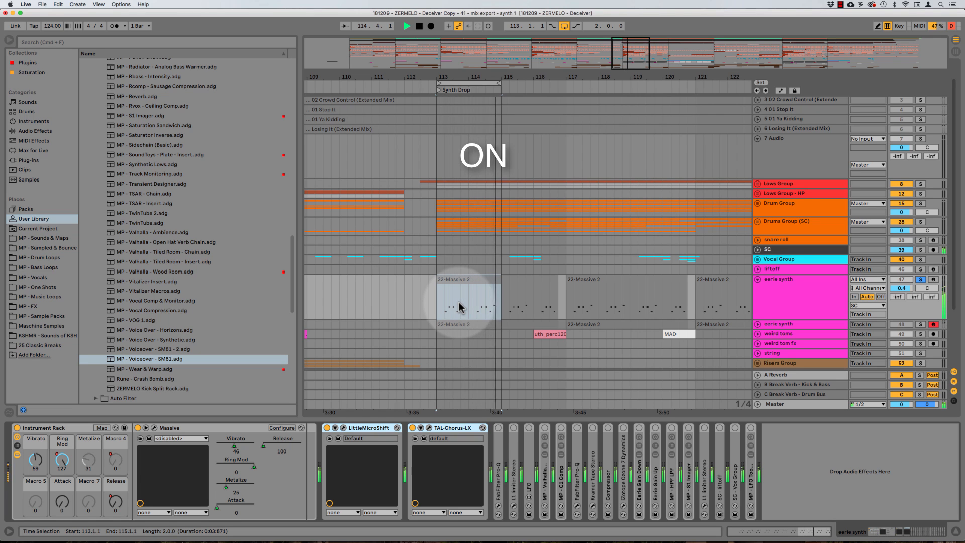
key("space")
Activate and unfold the first FabFilter Pro-Q, and examine its low-mid dip, low cut and high boost bands.
double_click(497, 452)
left_click(514, 428)
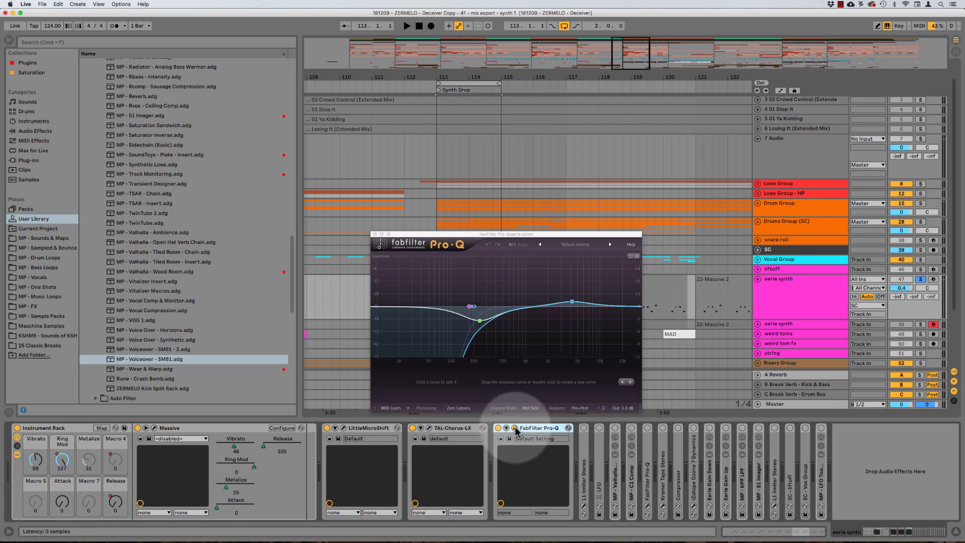
left_click_drag(494, 238, 352, 224)
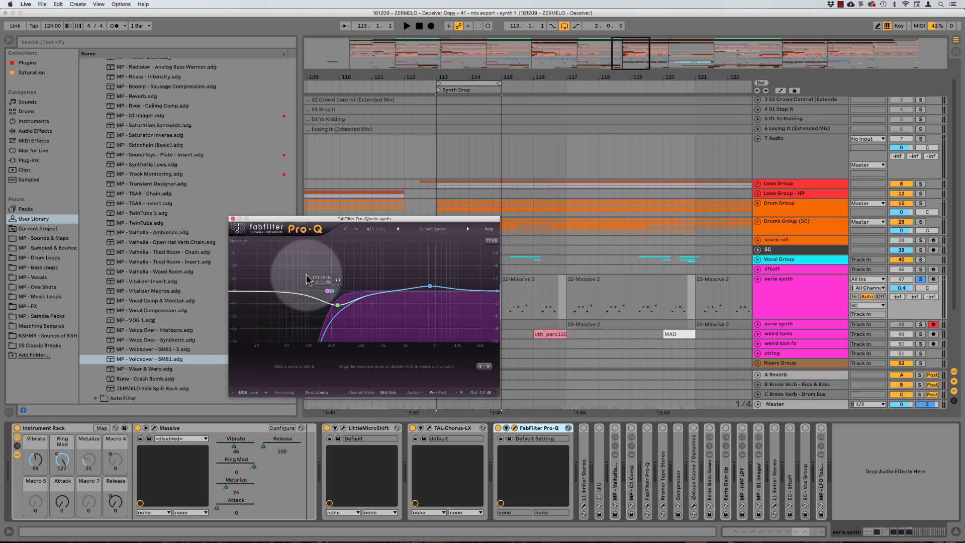
left_click(336, 303)
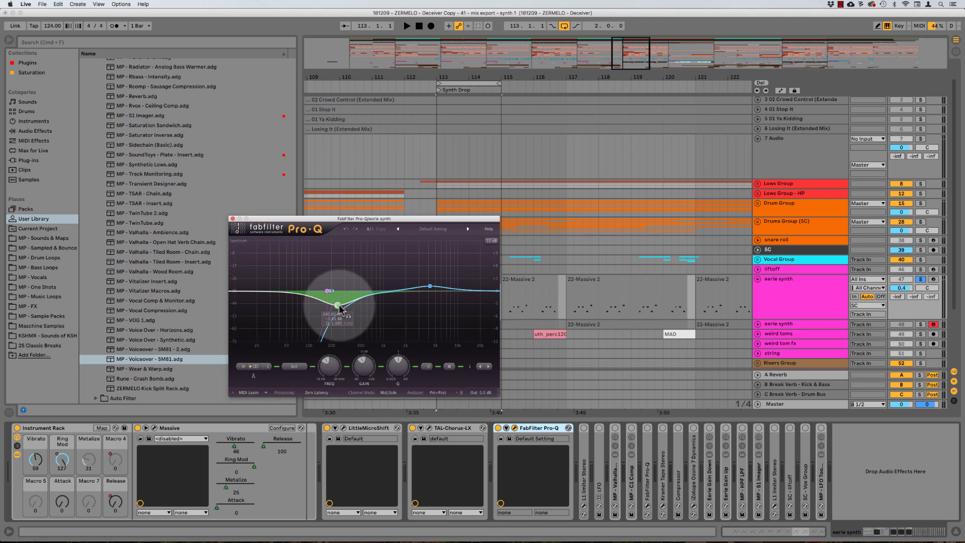
double_click(327, 291)
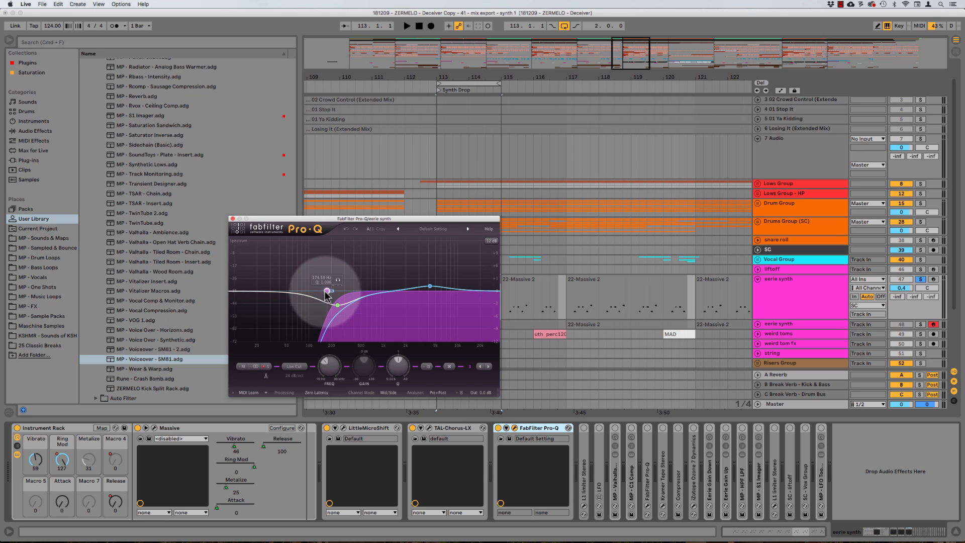
left_click(430, 286)
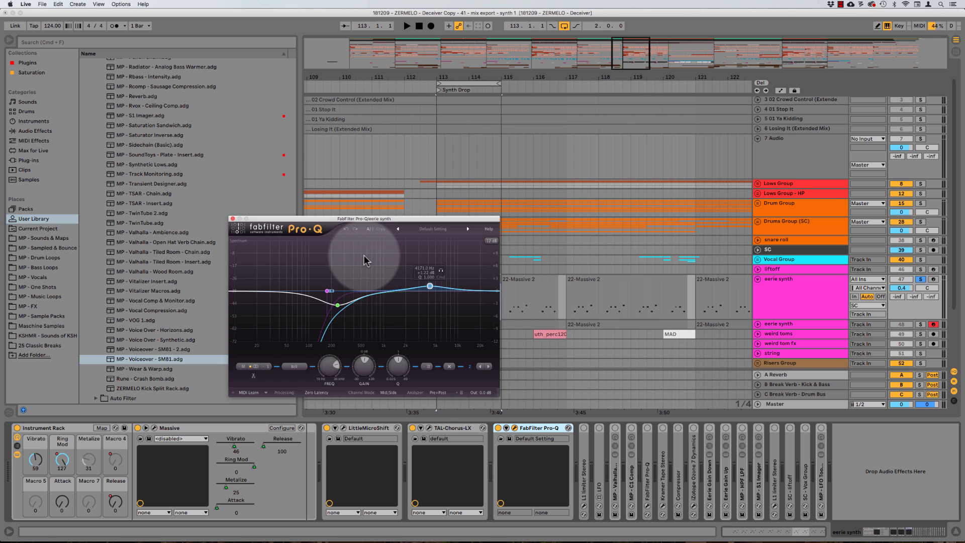
Activate and unfold the first L1 limiter Stereo, and show its threshold and ceiling settings in its plug-in window.
double_click(583, 451)
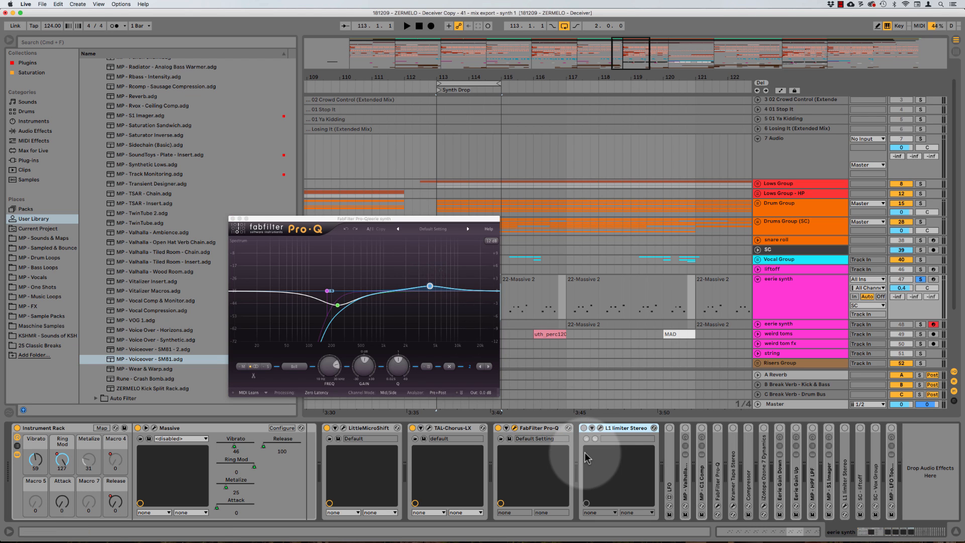
left_click(600, 428)
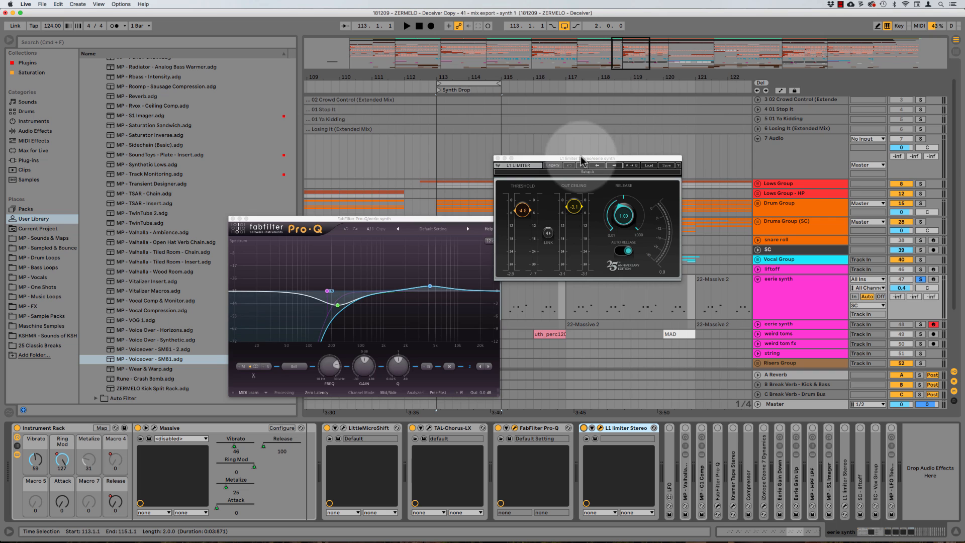
left_click_drag(581, 161, 464, 177)
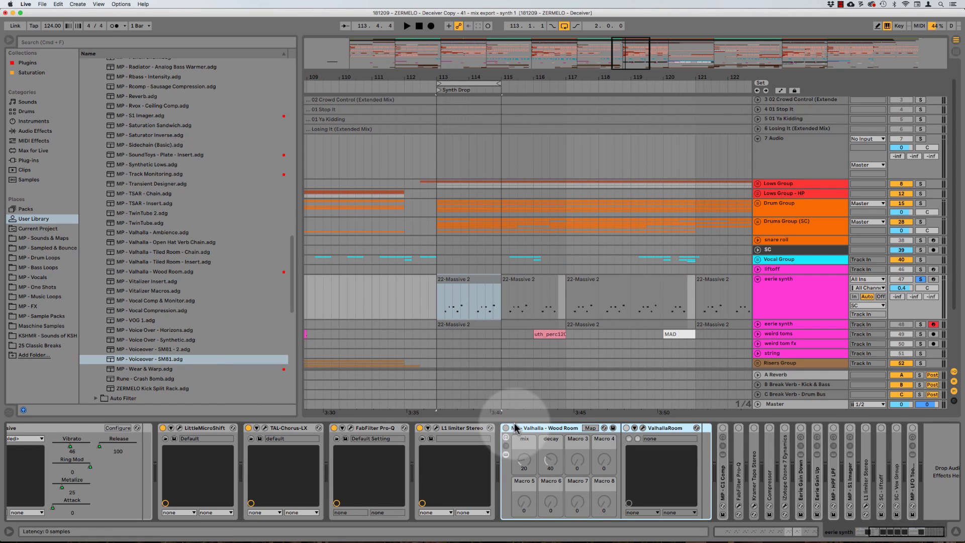
Switch on the MP - Valhalla - Wood Room rack and show the ValhallaRoom reverb settings in its plug-in window.
left_click(505, 428)
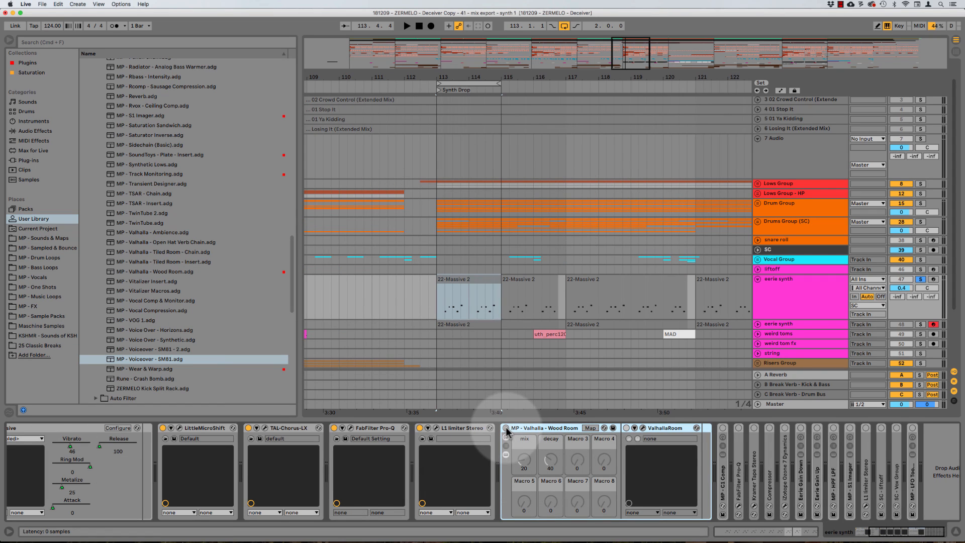
left_click(642, 428)
left_click_drag(420, 178, 522, 157)
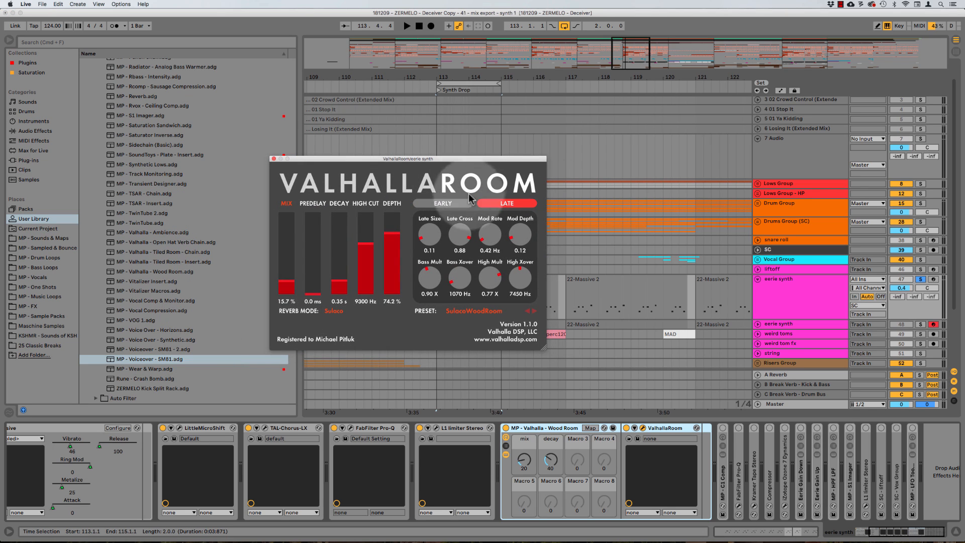
Play the looped synth with the Valhalla Wood Room rack switched off and back on to compare the reverb.
left_click(536, 429)
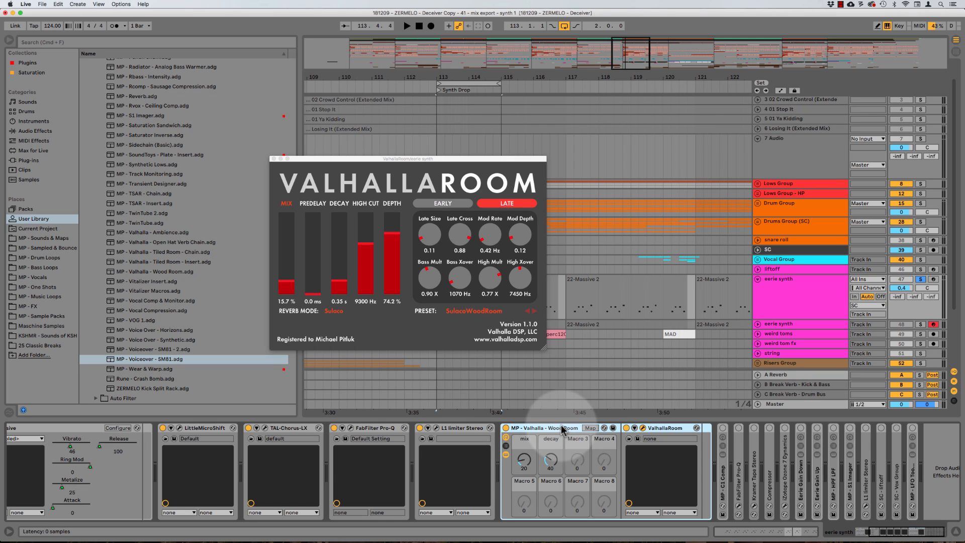
key("0")
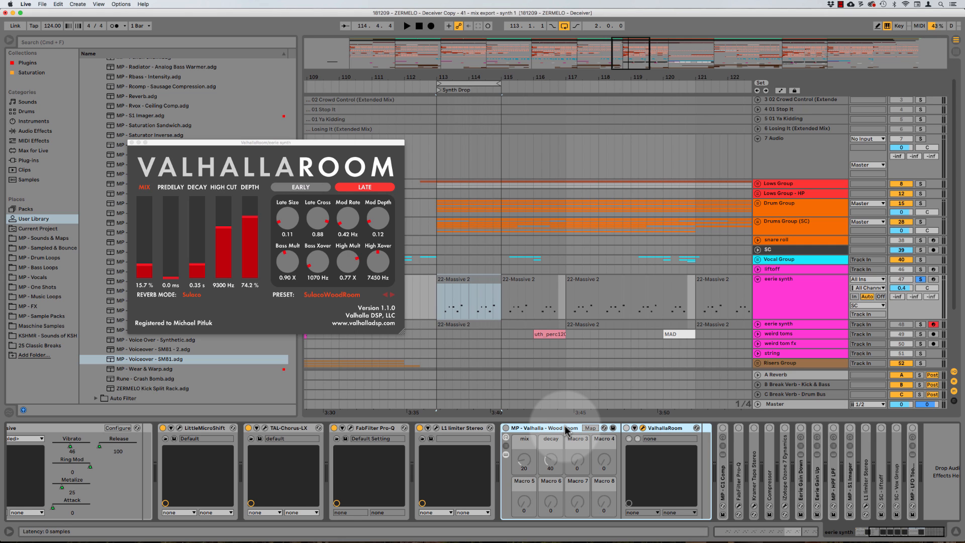
key("space")
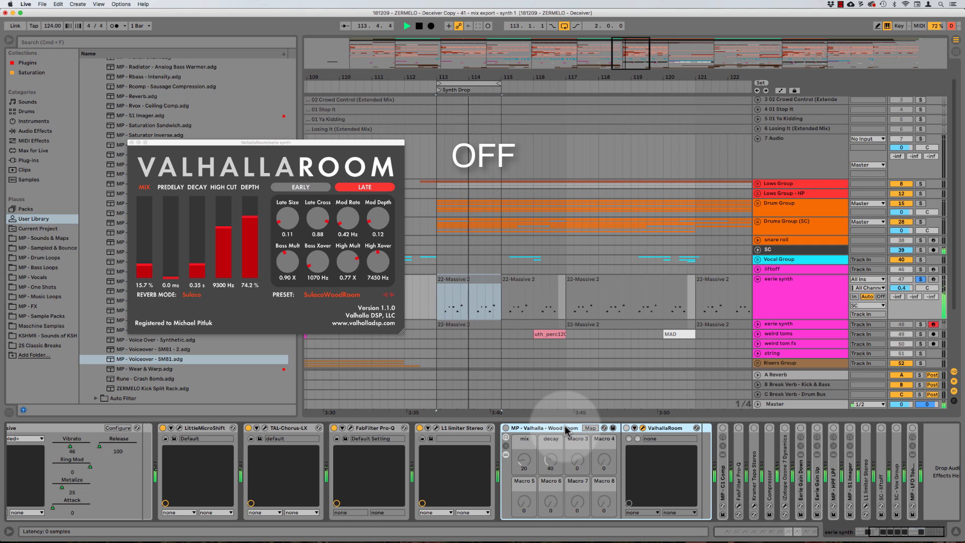
key("0")
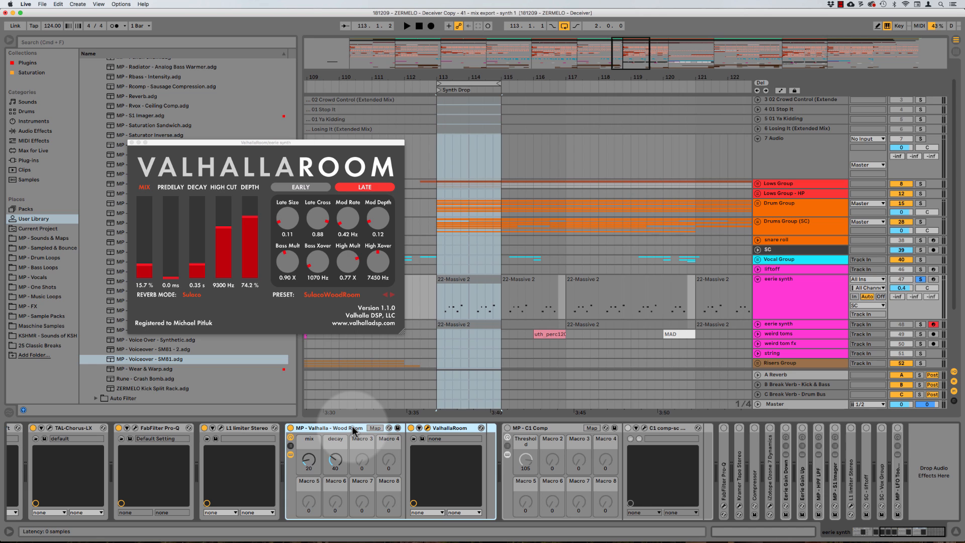
Switch on the MP - C1 Comp rack and show the C1 comp-sc compressor window beside ValhallaRoom.
left_click(558, 432)
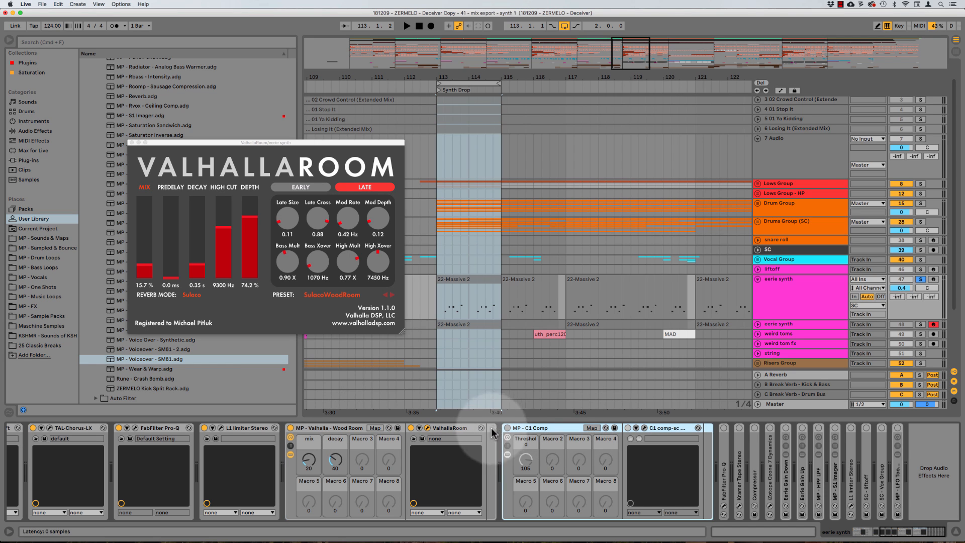
left_click(506, 428)
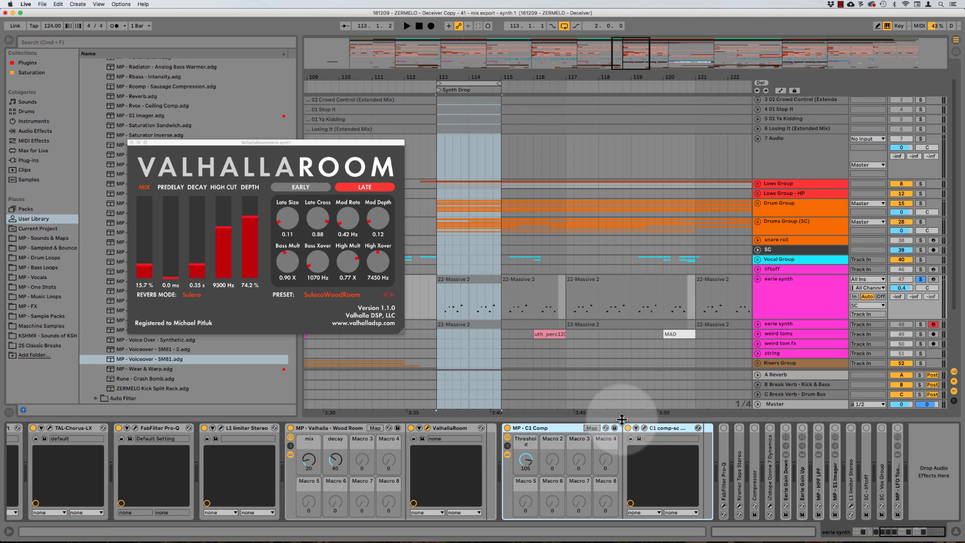
left_click(644, 428)
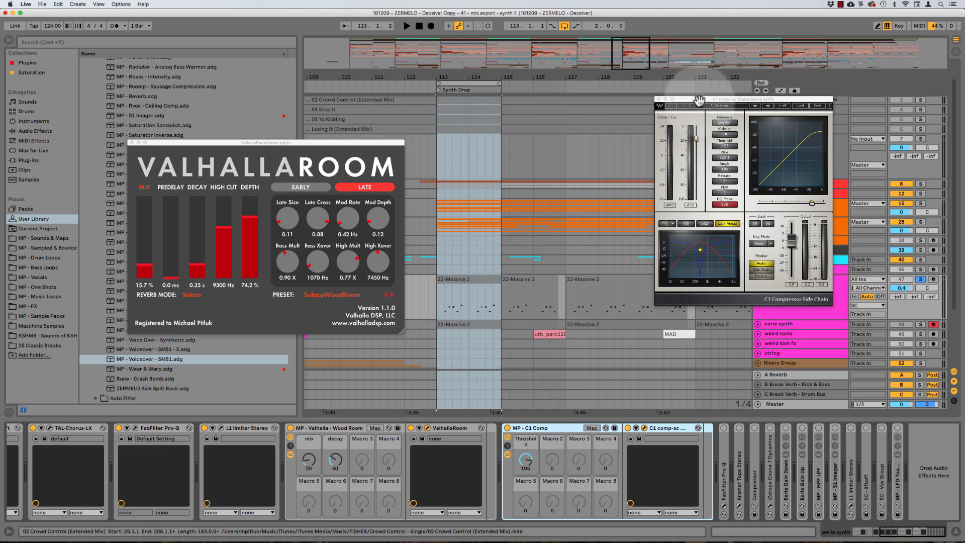
left_click_drag(699, 100, 509, 164)
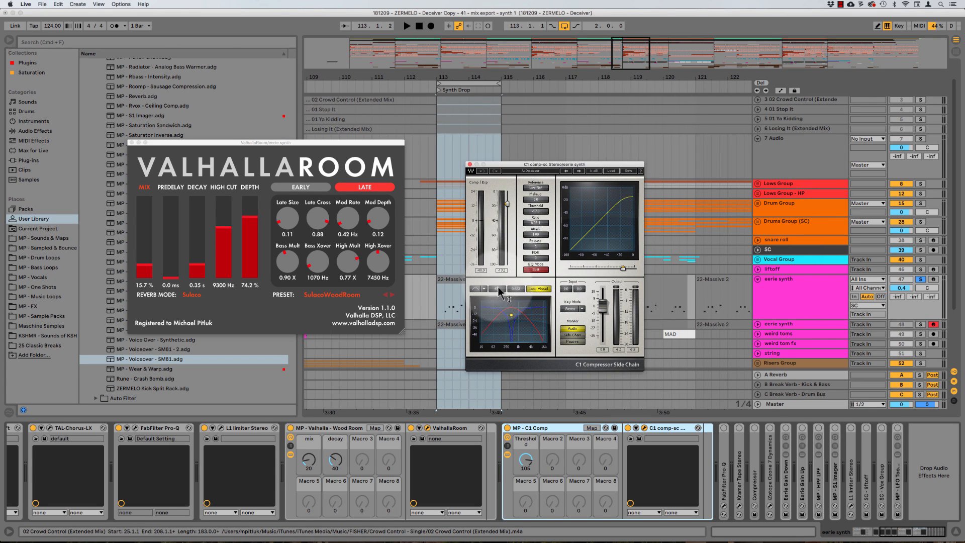
Activate and unfold the second FabFilter Pro-Q, and examine its low-mid and midrange dip bands.
double_click(724, 452)
left_click(678, 428)
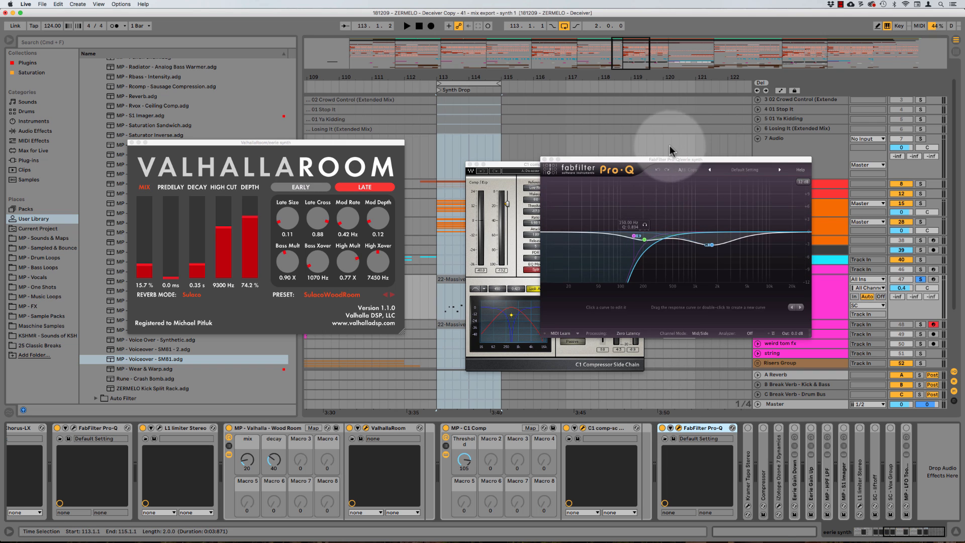
left_click_drag(662, 158, 556, 165)
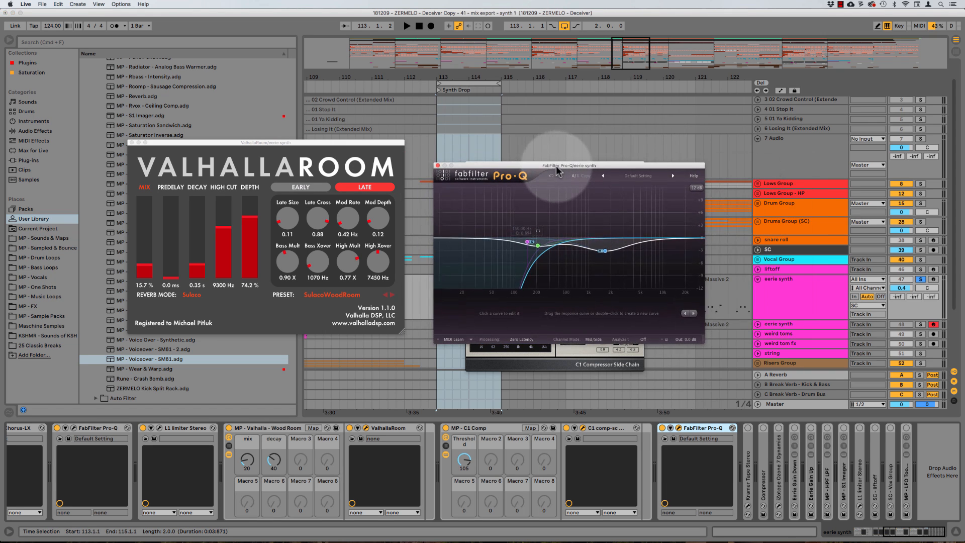
left_click(536, 244)
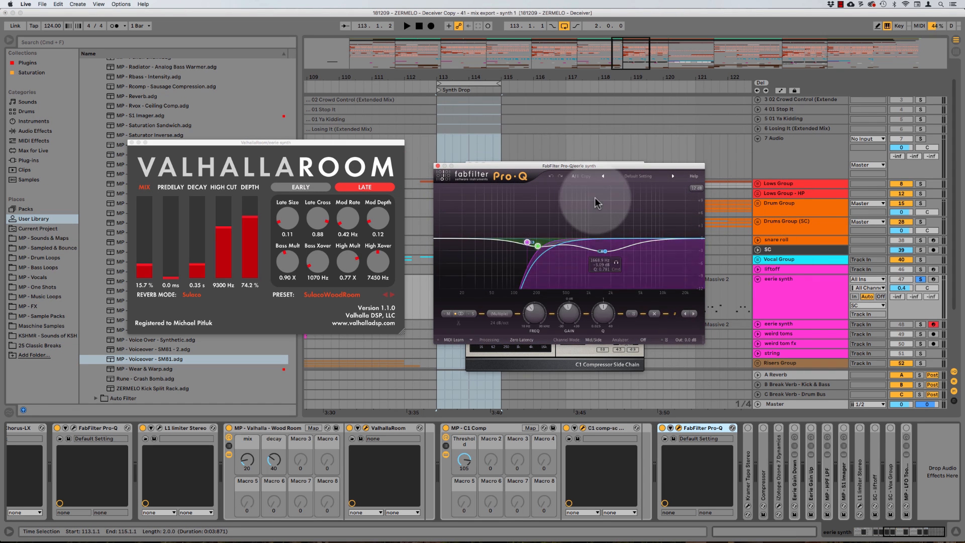
left_click(605, 251)
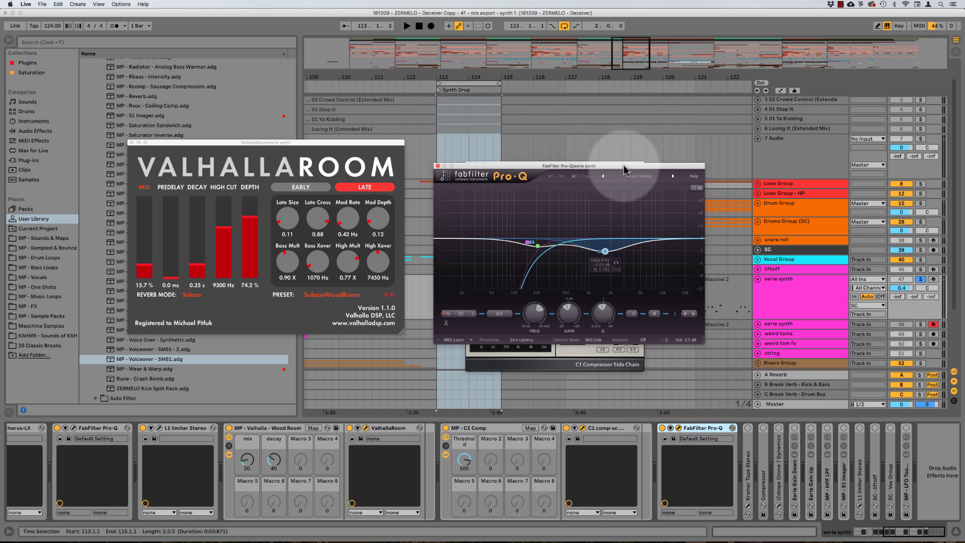
Play the looped synth with the C1 Comp rack and second Pro-Q off and on, moving their plug-in windows aside.
left_click(518, 427)
left_click(494, 430)
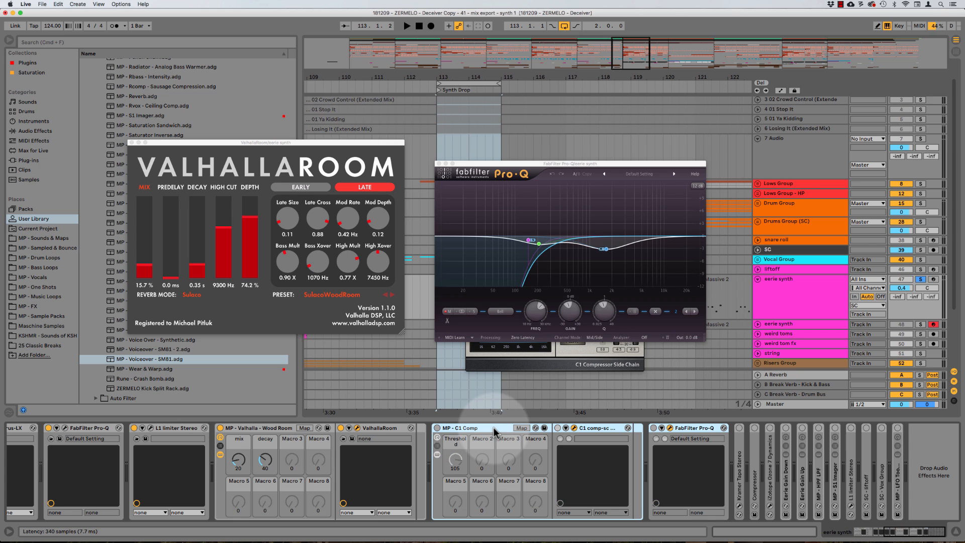
key("space")
left_click_drag(507, 162, 648, 102)
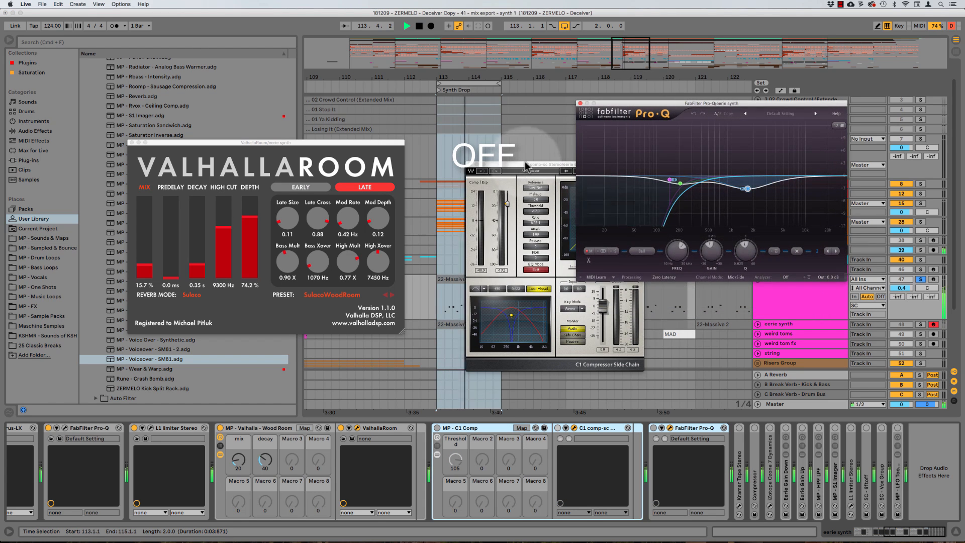
left_click_drag(531, 165, 672, 177)
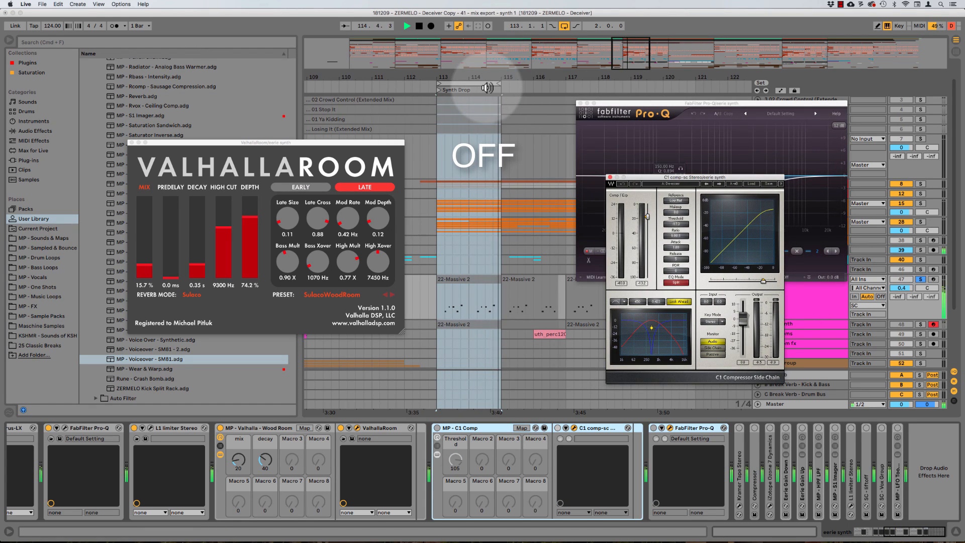
key("0")
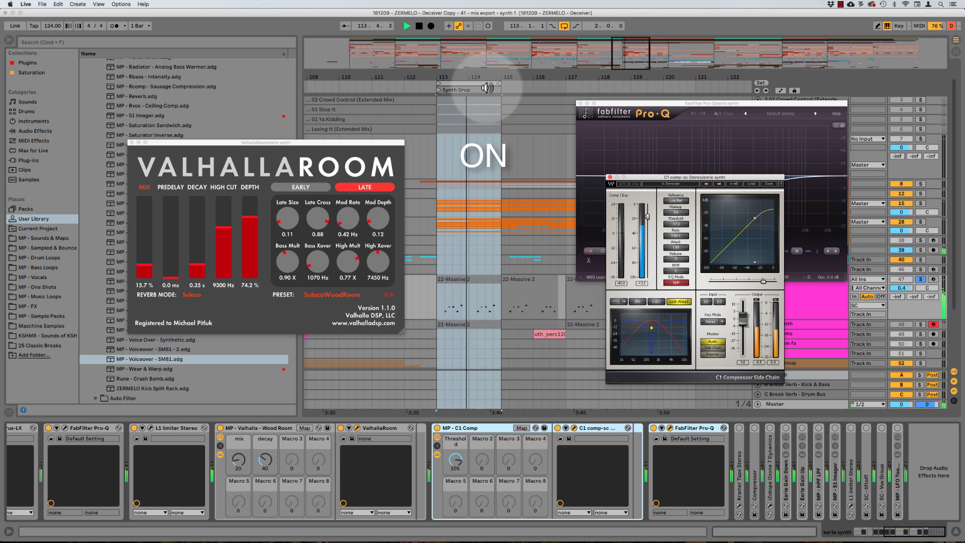
key("space")
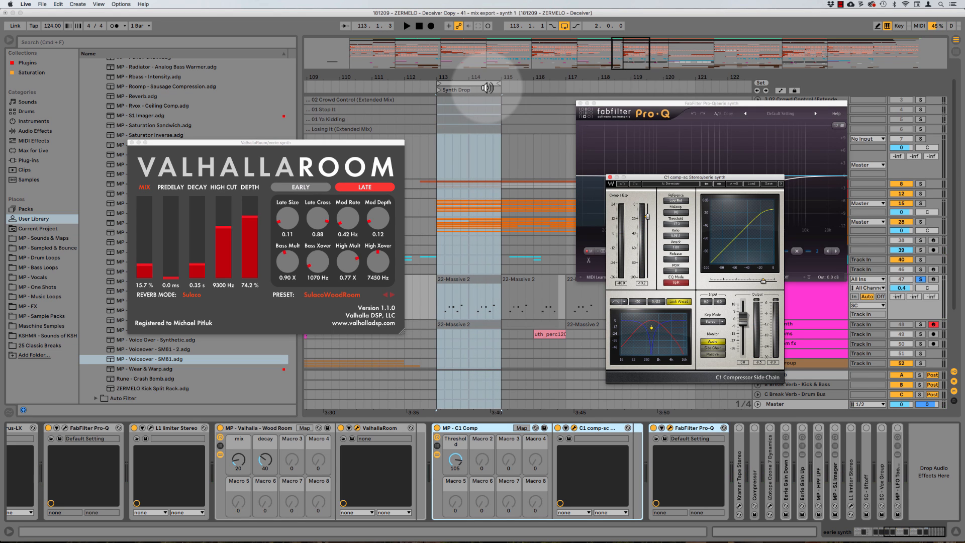
Hide all plug-in windows and unfold the Kramer Tape Stereo, Compressor and iZotope Ozone 7 Dynamics devices.
key("super+alt+p")
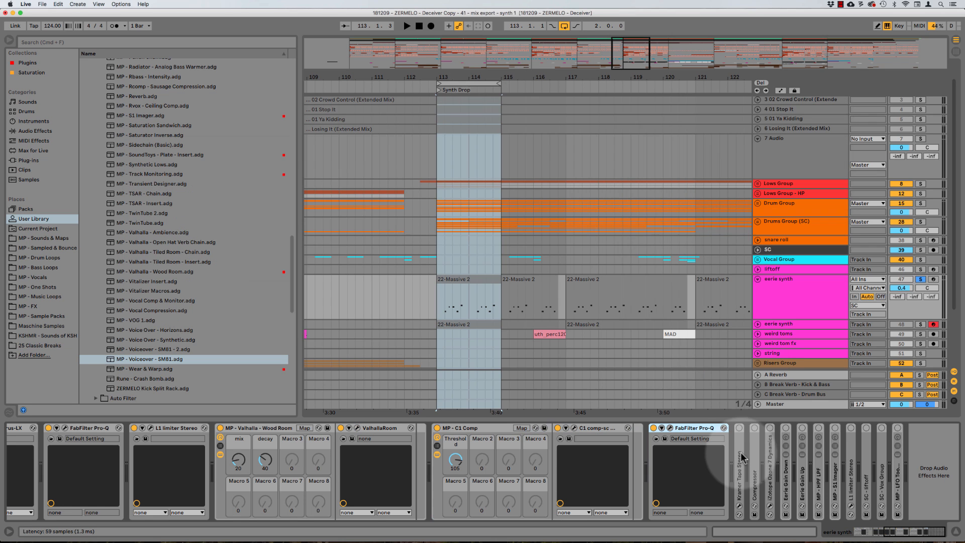
double_click(739, 457)
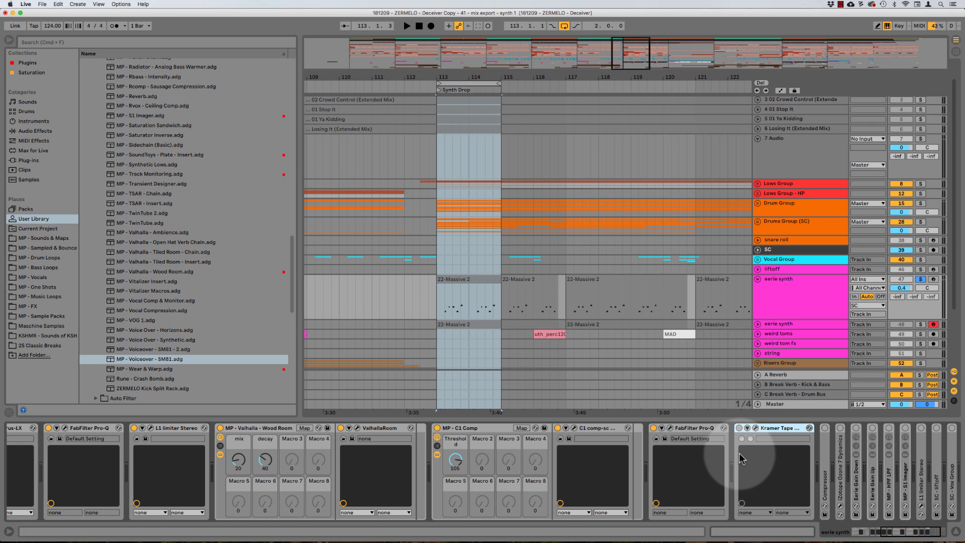
double_click(755, 462)
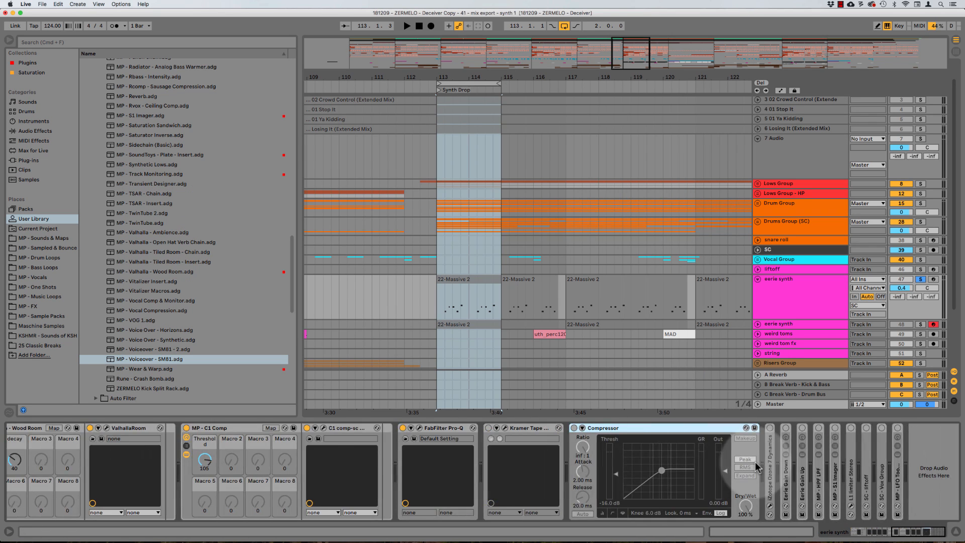
double_click(771, 472)
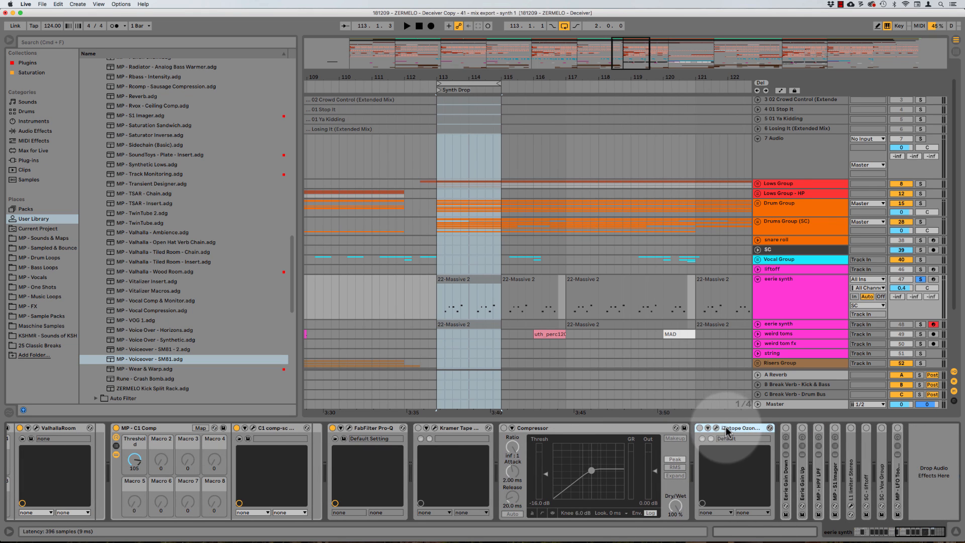
Show the plug-in windows again and move the Kramer Tape Stereo window closer to the Ozone 7 Dynamics window.
key("super+alt+p")
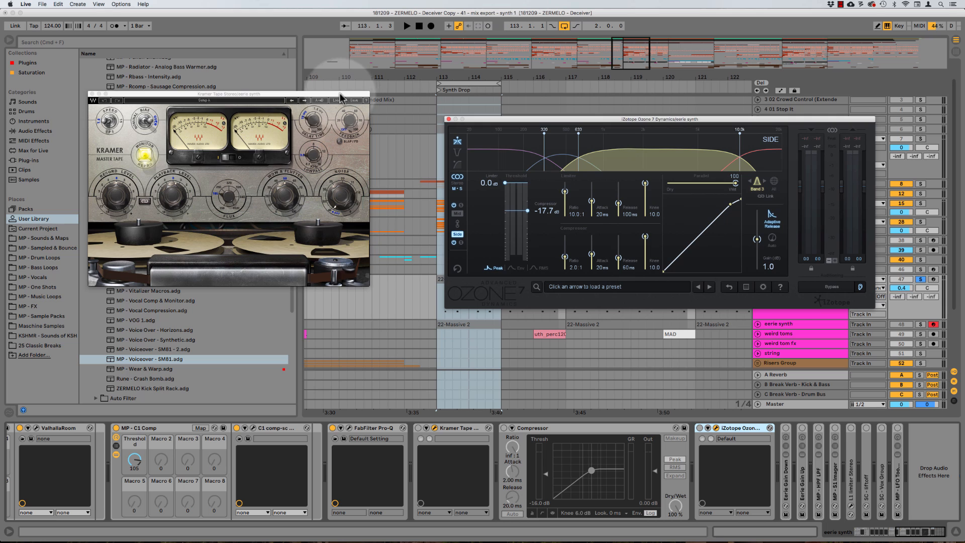
left_click_drag(346, 95, 357, 121)
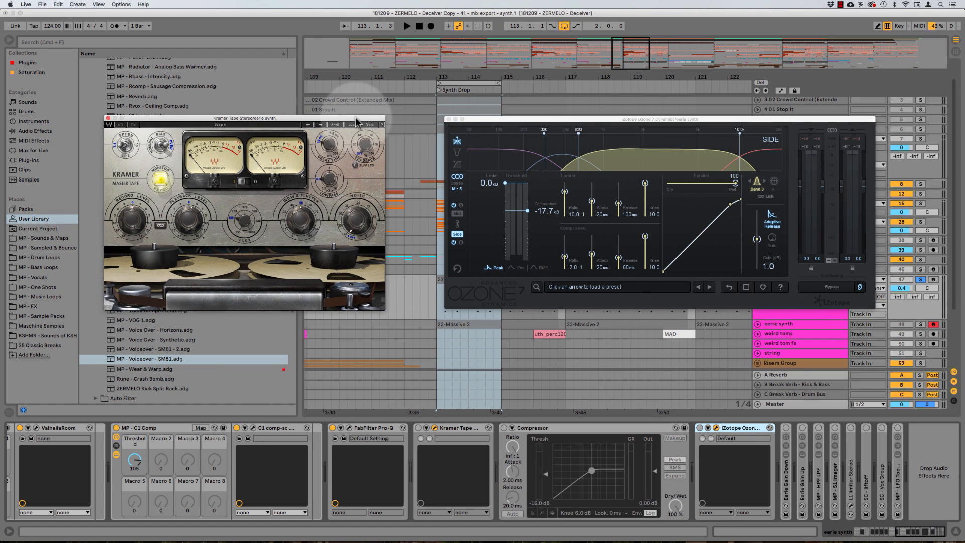
mouse_move(356, 122)
left_mouse_down()
mouse_move(340, 124)
mouse_move(364, 129)
mouse_move(370, 118)
left_mouse_up()
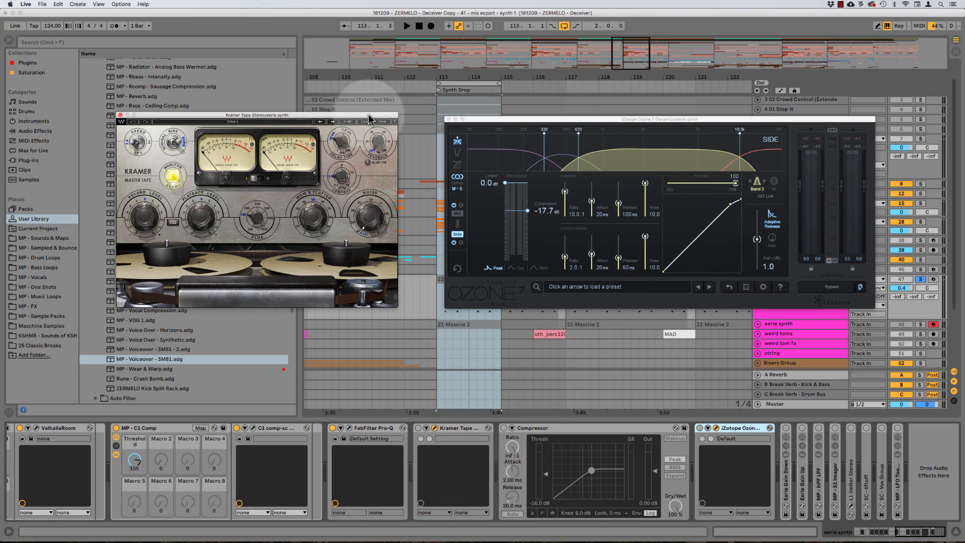
Play the looped Synth Drop section with the Kramer Tape Stereo off and on to compare the sound.
left_click(451, 429)
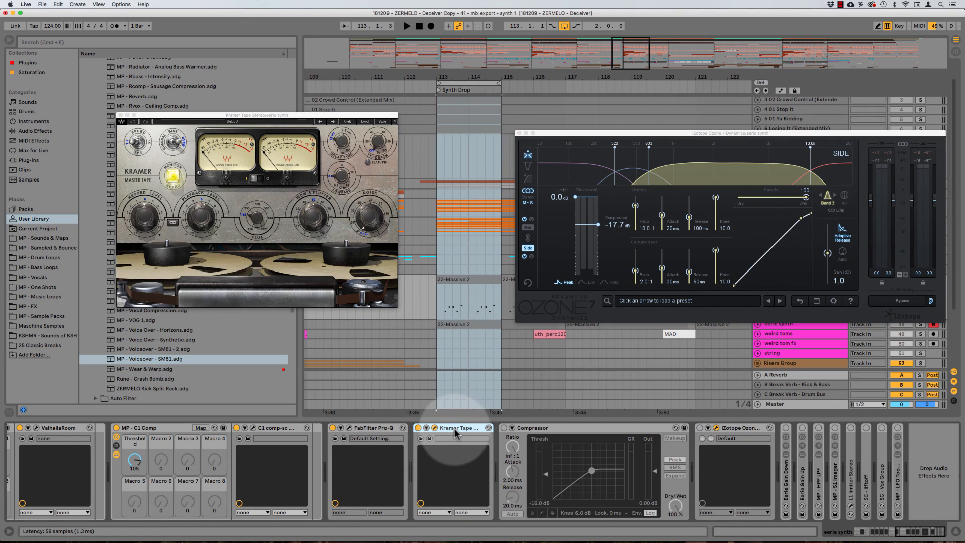
key("0")
left_click(481, 84)
key("space")
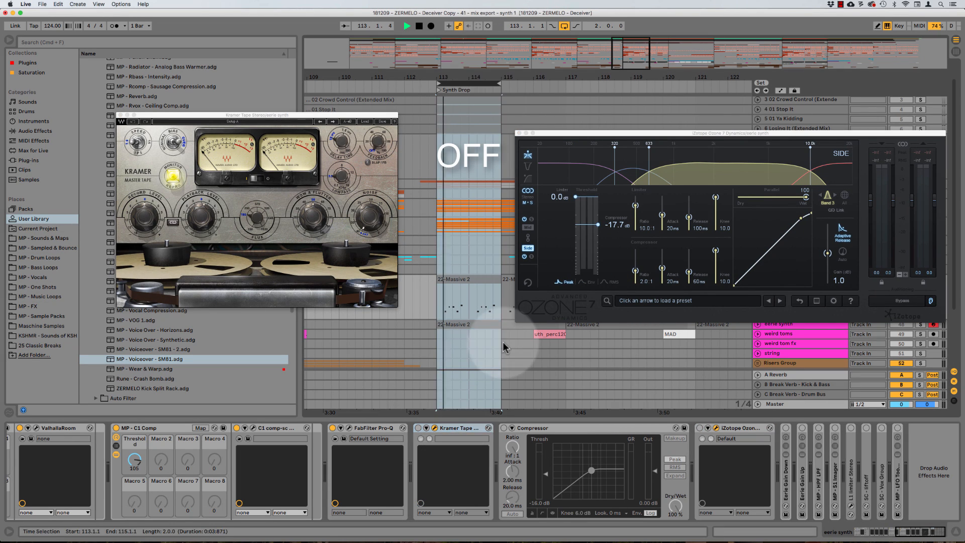
left_click(466, 430)
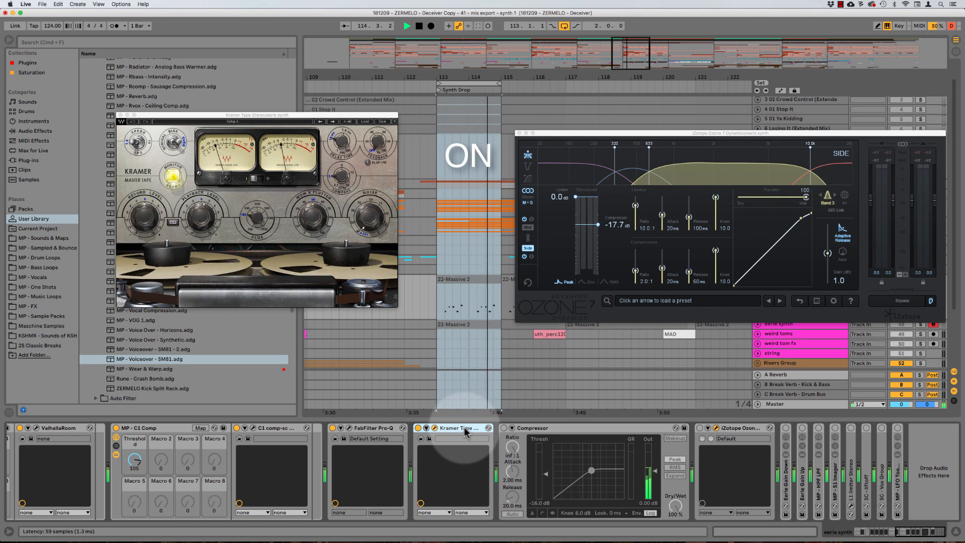
key("space")
Play the eerie synth with the Compressor and Ozone 7 Dynamics active, move the Ozone window aside, and stop playback.
left_click(577, 428)
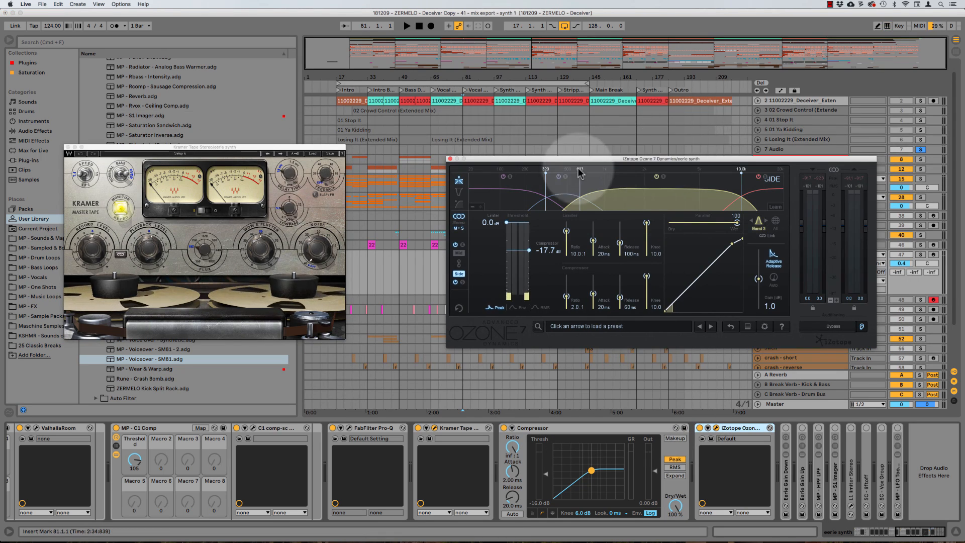
left_click_drag(632, 158, 612, 159)
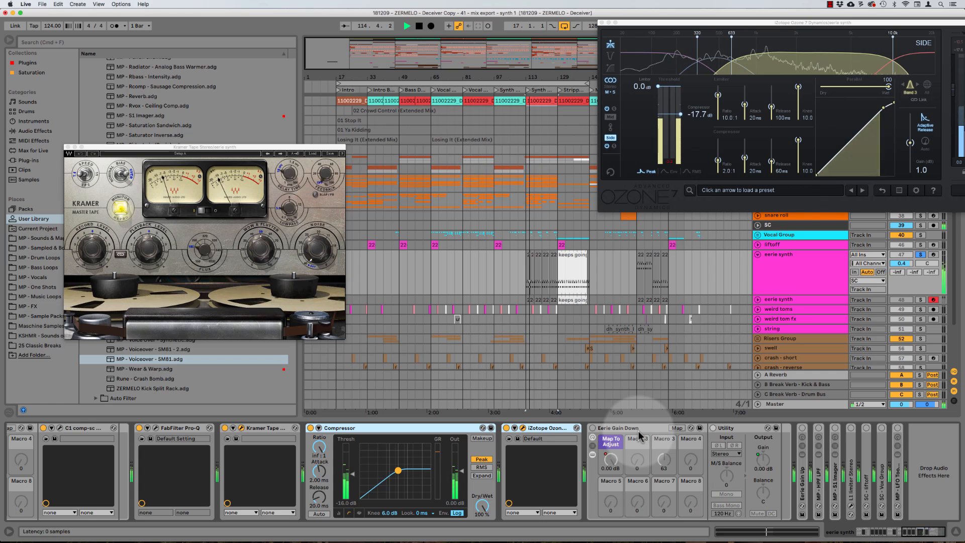
key("space")
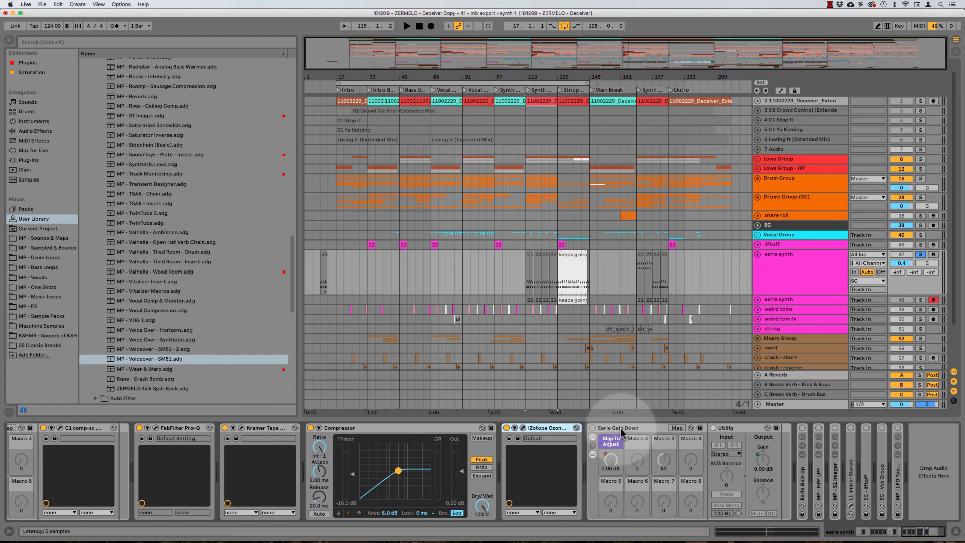
Unfold the Eerie Gain Up rack and examine it alongside the Eerie Gain Down rack and their Utility devices.
double_click(802, 470)
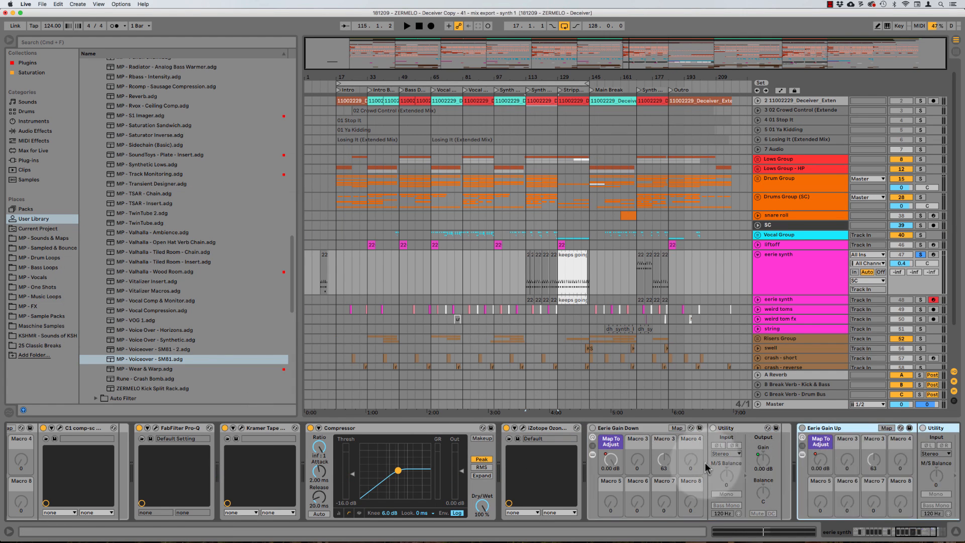
scroll(706, 467, "left", 5)
left_click(435, 430)
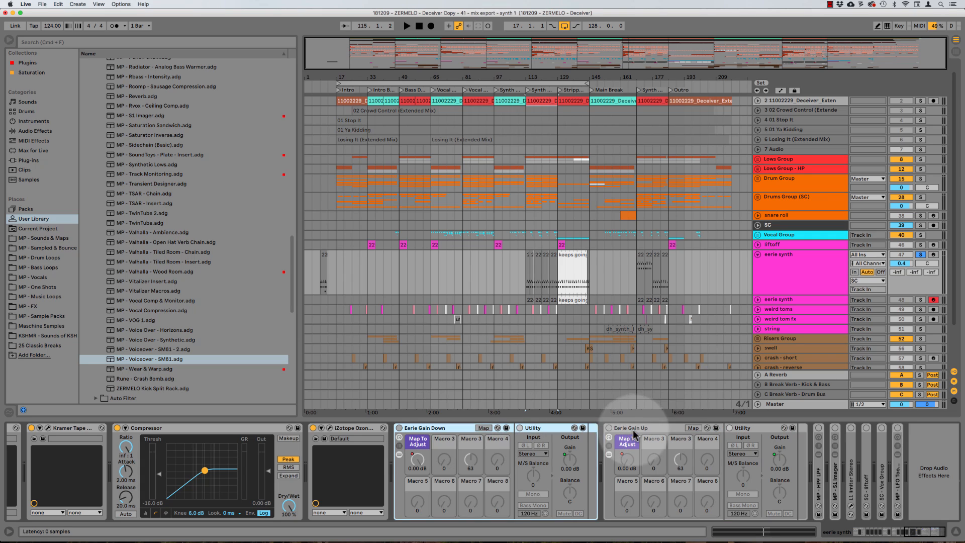
left_click(634, 429)
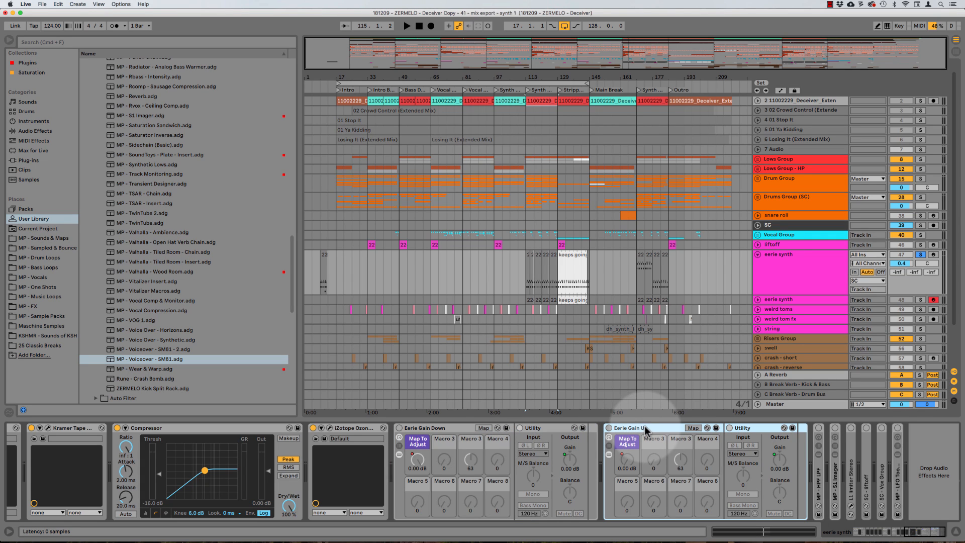
left_click(433, 431)
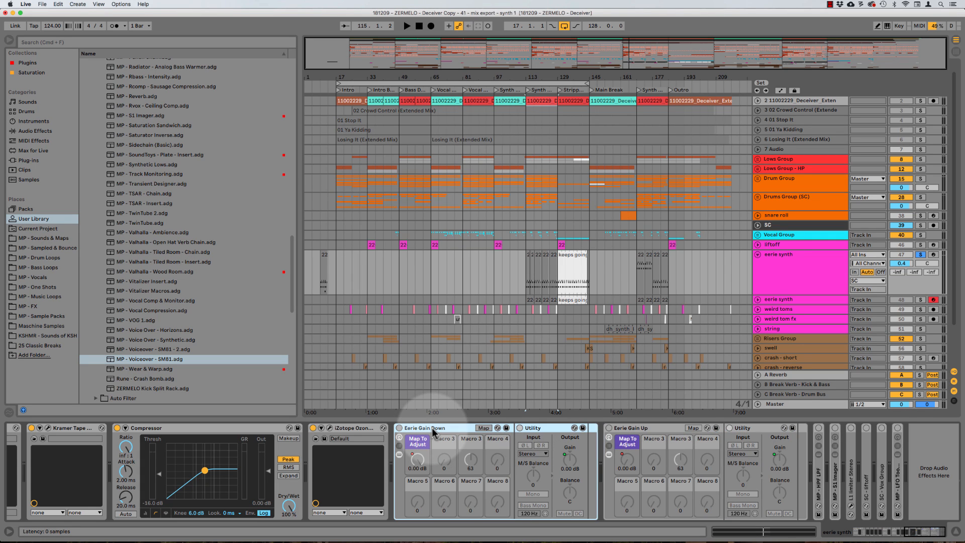
left_click(637, 428)
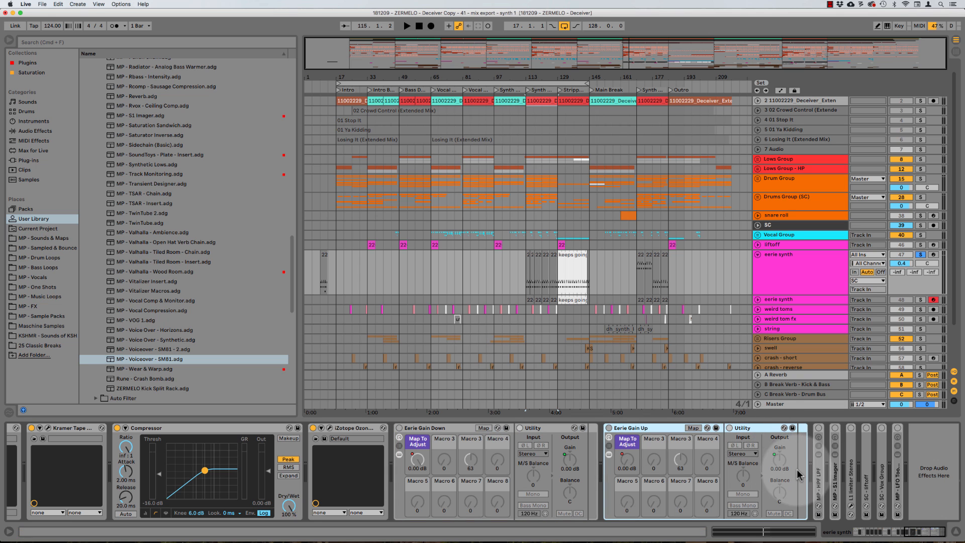
Unfold the MP - HPF LPF and MP - S1 Imager racks and switch them on.
double_click(818, 477)
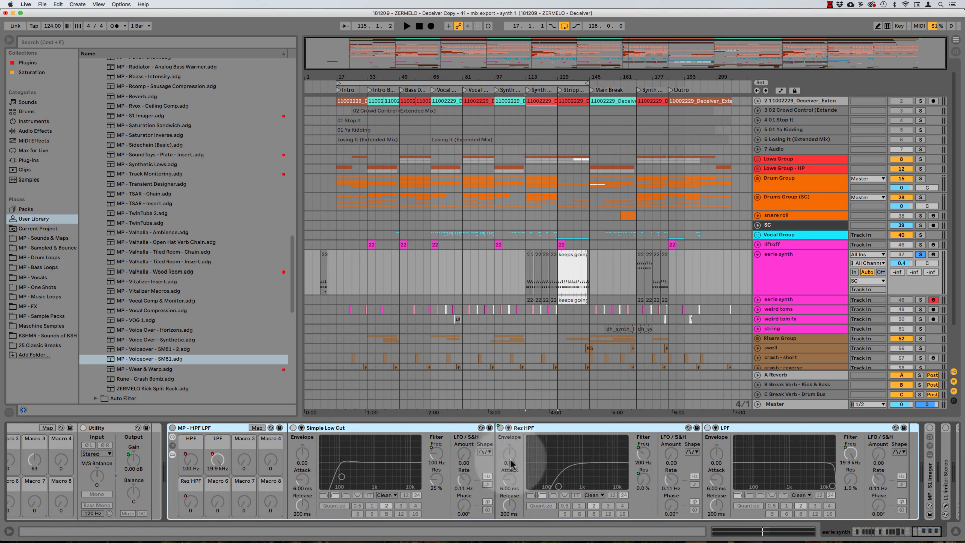
left_click(422, 432)
scroll(422, 432, "right", 3)
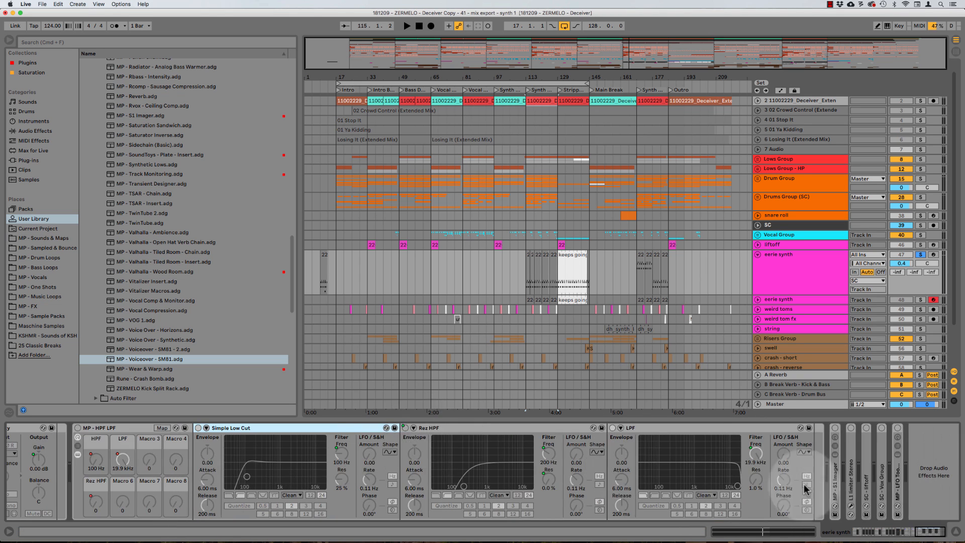
double_click(832, 484)
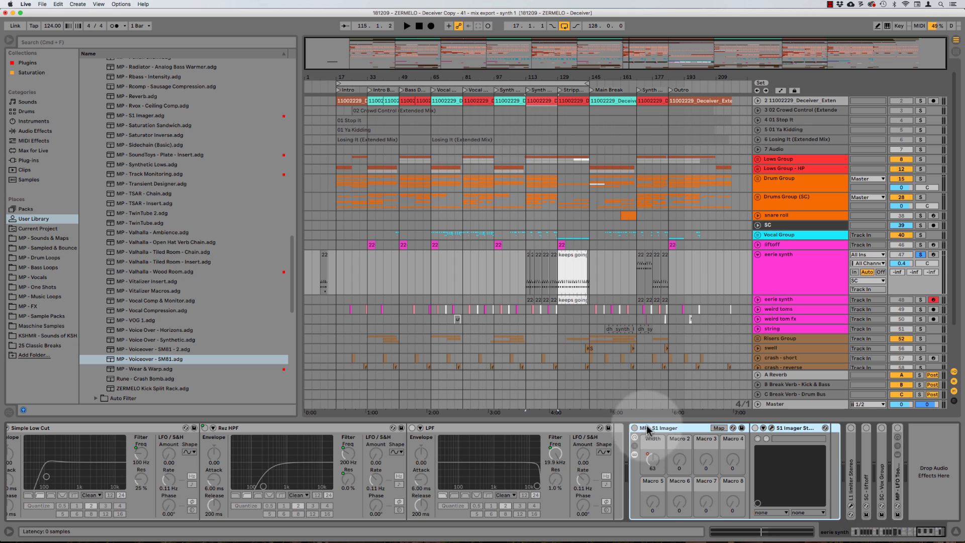
scroll(648, 427, "left", 6)
Unfold the L1 limiter Stereo after the S1 Imager, switch it on, and show its plug-in window.
double_click(850, 482)
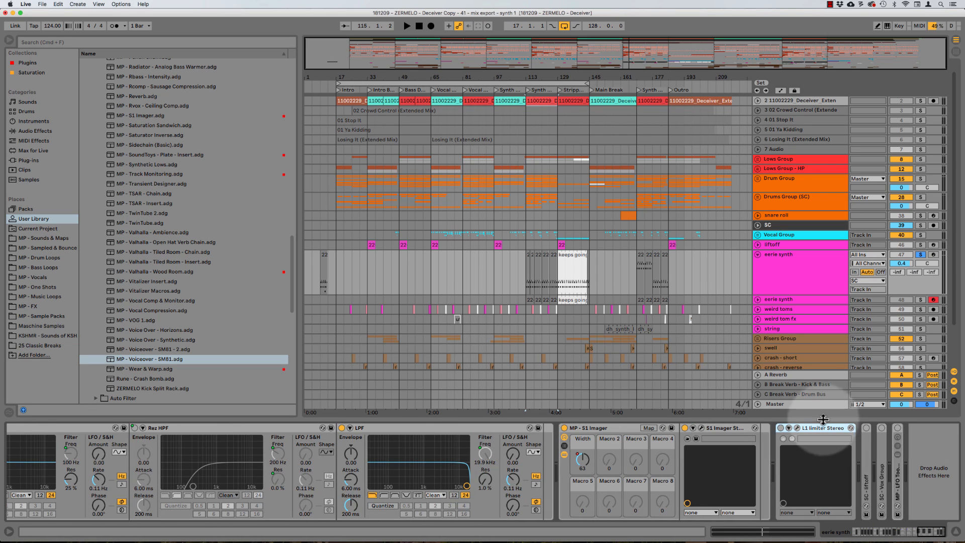
left_click(780, 427)
left_click(796, 428)
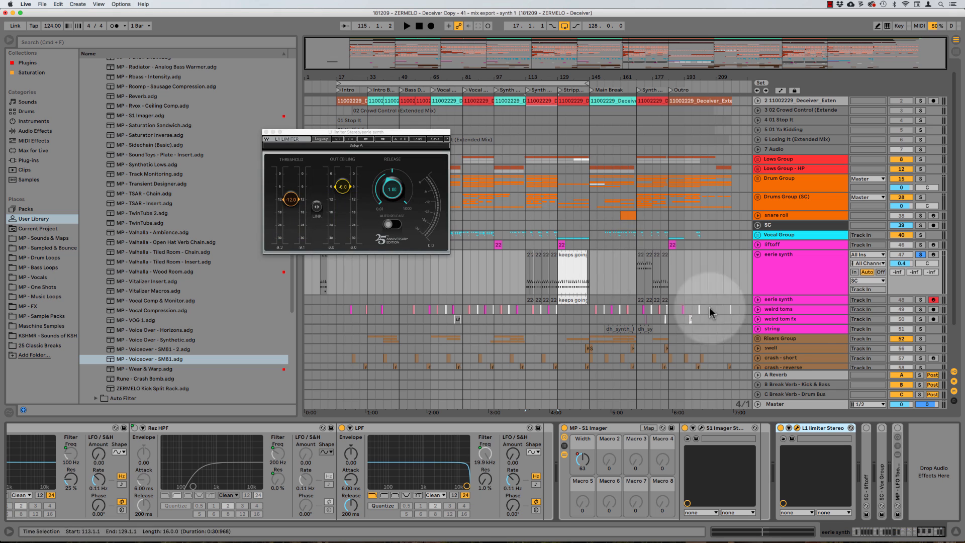
double_click(865, 468)
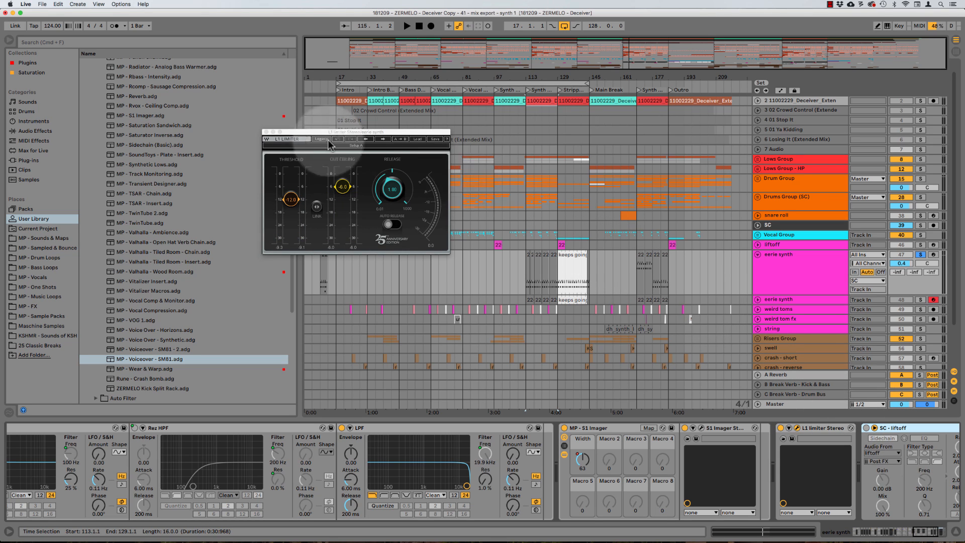
double_click(929, 428)
left_click(513, 433)
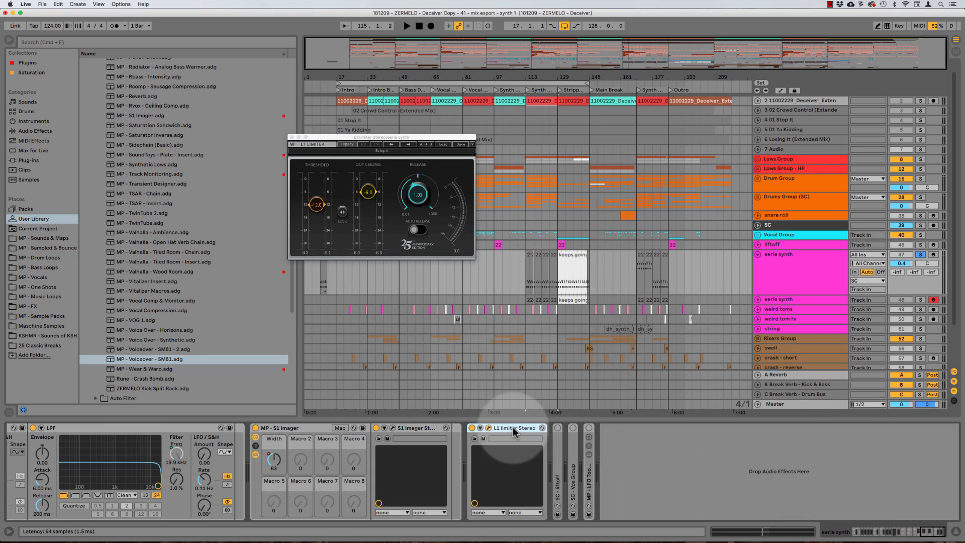
Unfold and activate the SC - liftoff and SC - Vox Group sidechain compressors to show their settings.
left_click(556, 453)
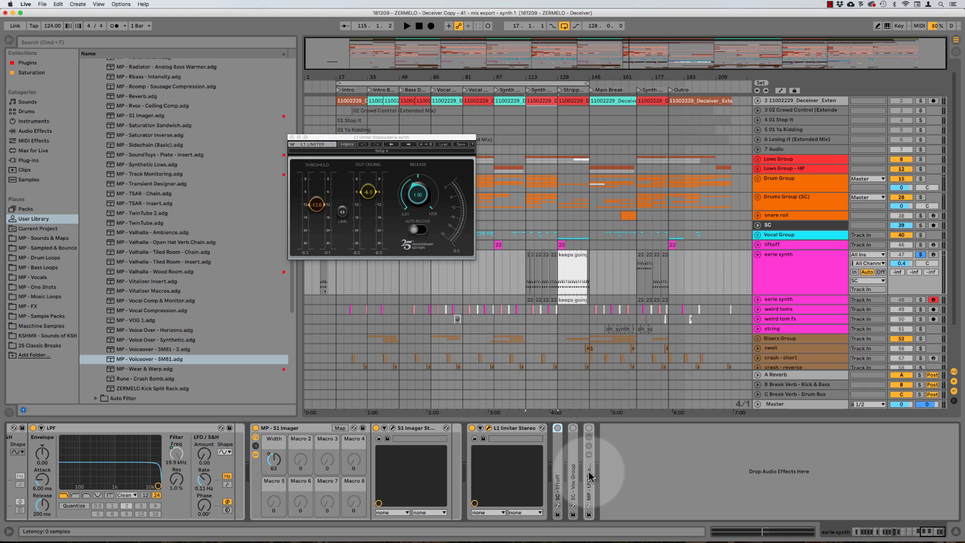
double_click(557, 472)
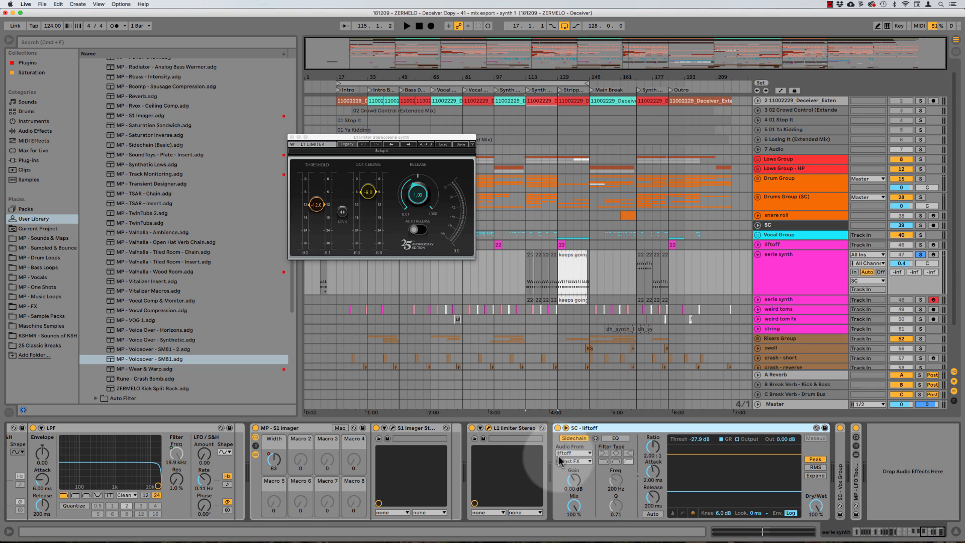
double_click(840, 472)
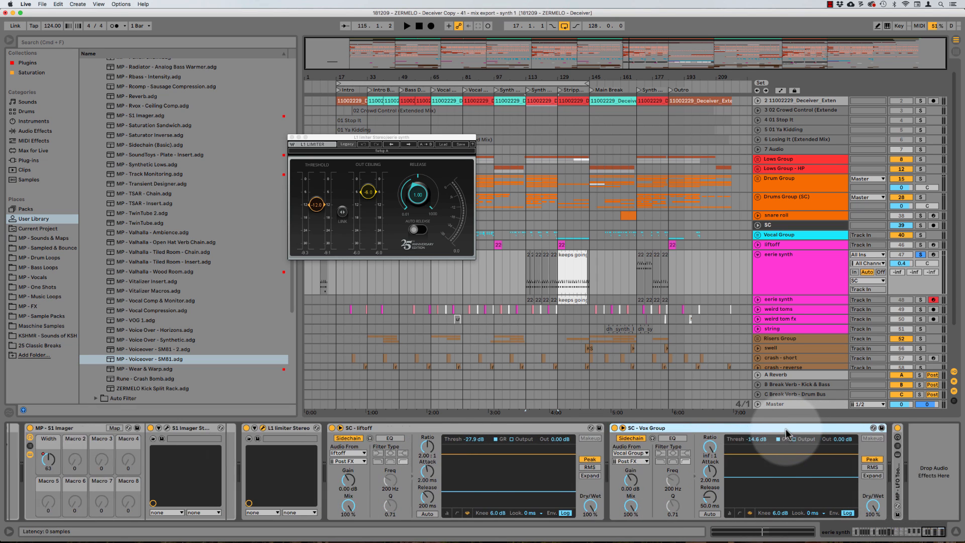
Unfold the MP - LFO Tool - Hat SC rack, view the LFOTool ducking curve, and hide all plug-in windows.
left_click(898, 492)
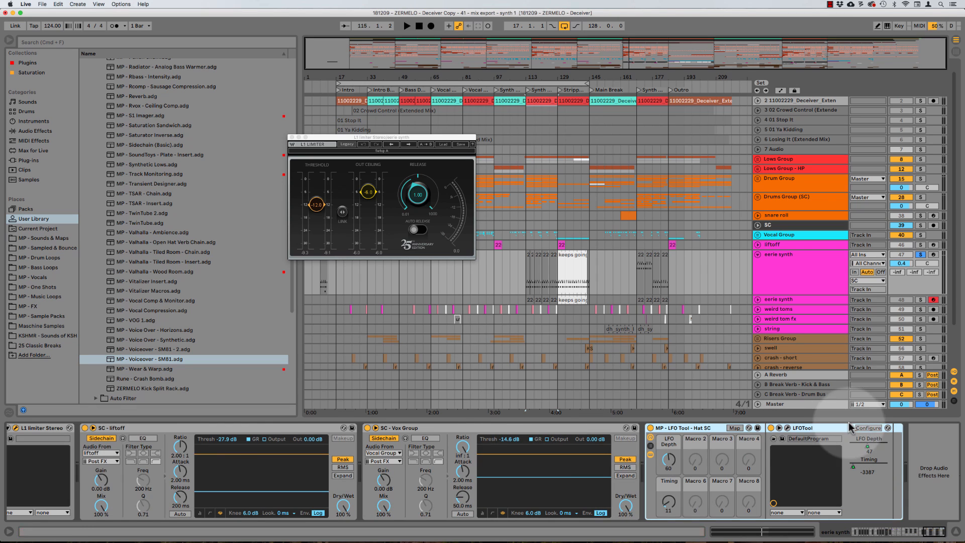
left_click(786, 428)
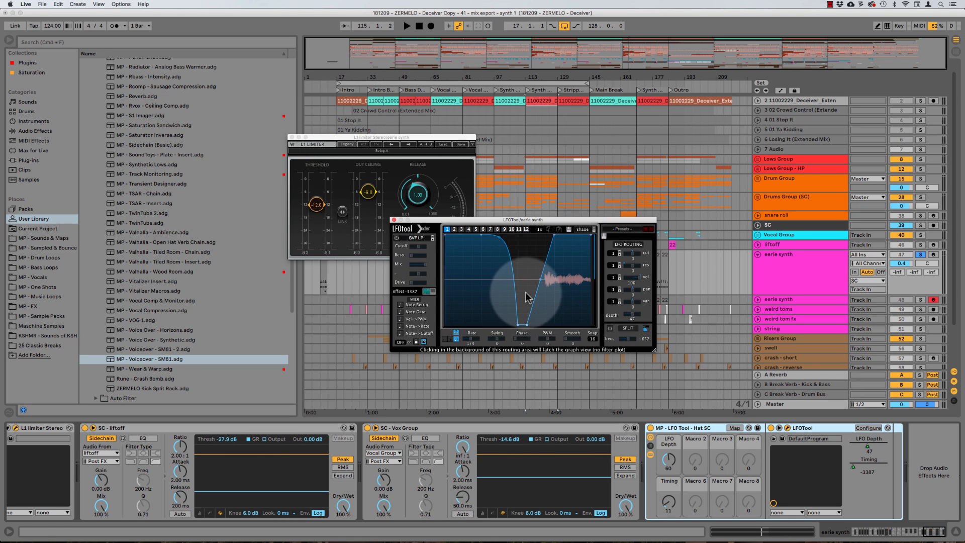
key("alt+super+p")
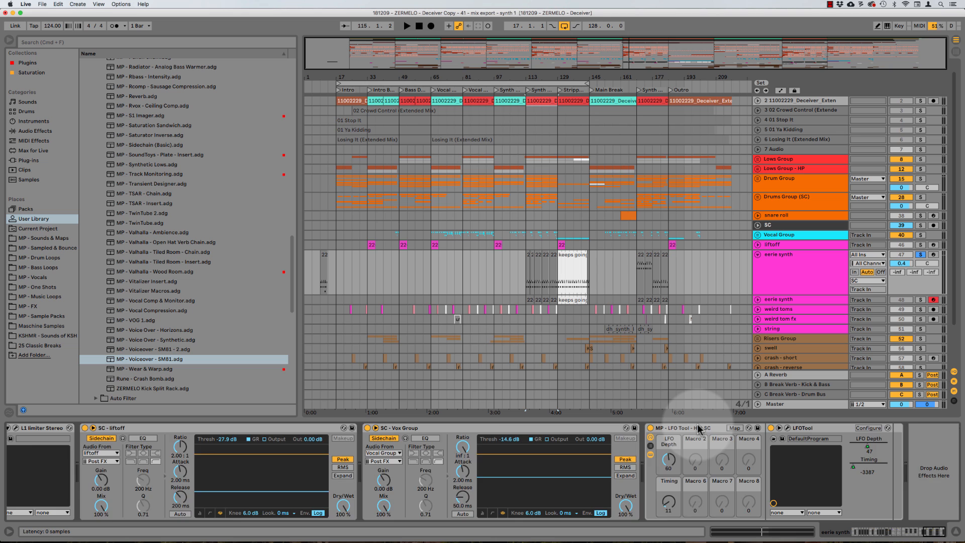
Review the eerie synth's whole device chain from the LFO Tool rack back to Massive's instrument rack.
scroll(697, 427, "left", 10)
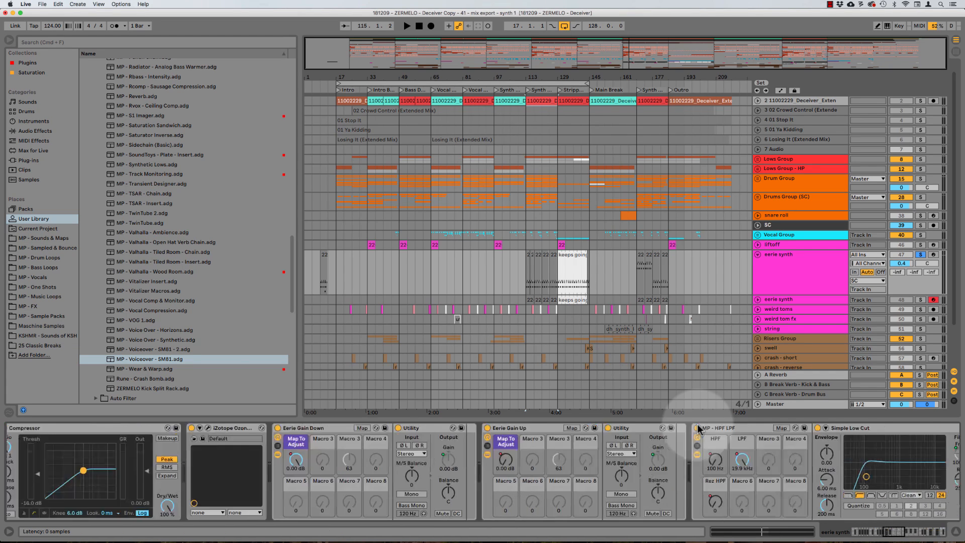
scroll(697, 428, "left", 15)
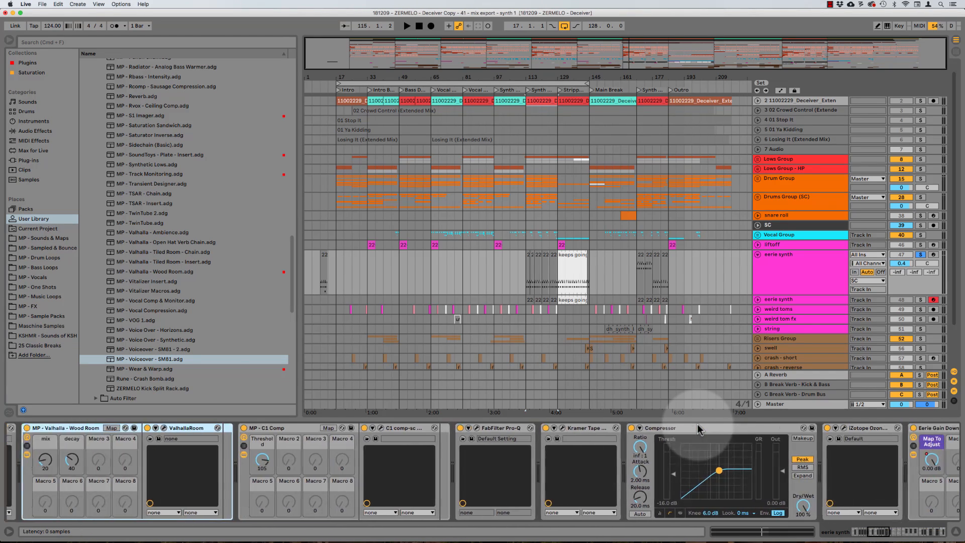
scroll(698, 427, "left", 5)
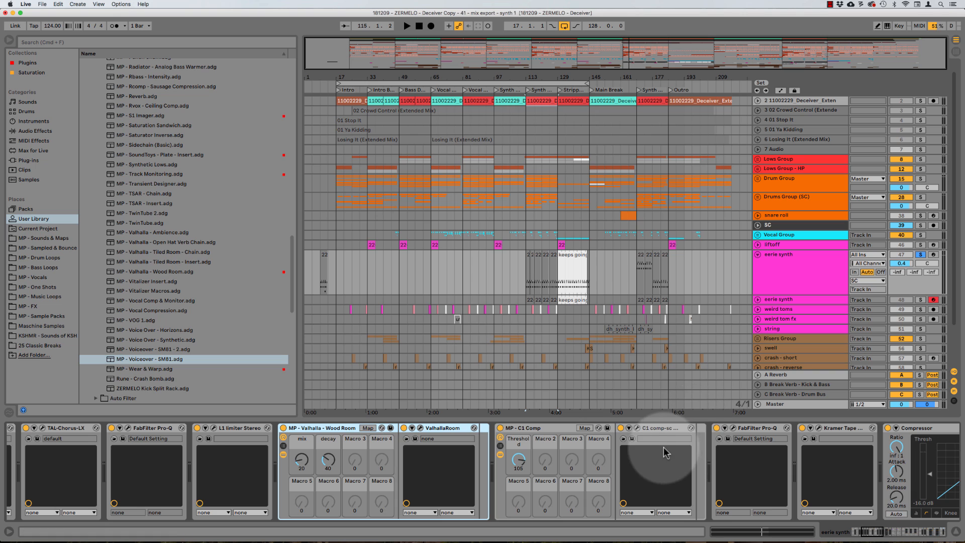
scroll(663, 447, "left", 10)
scroll(663, 447, "left", 4)
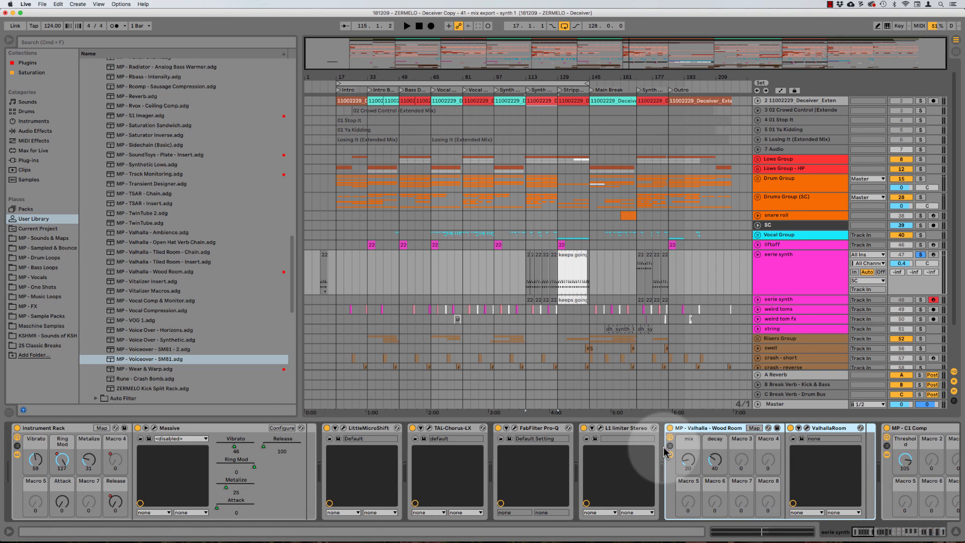
left_click(545, 256)
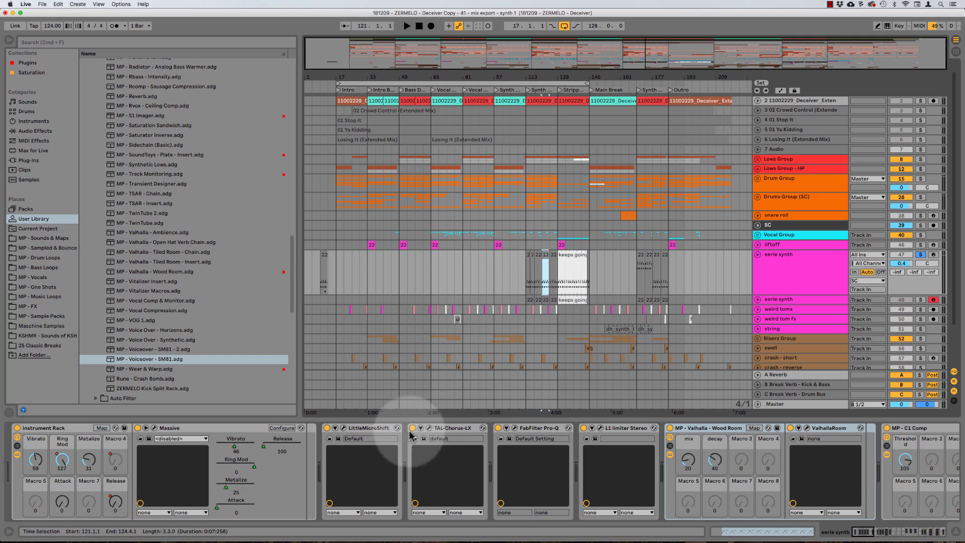
left_click(449, 428)
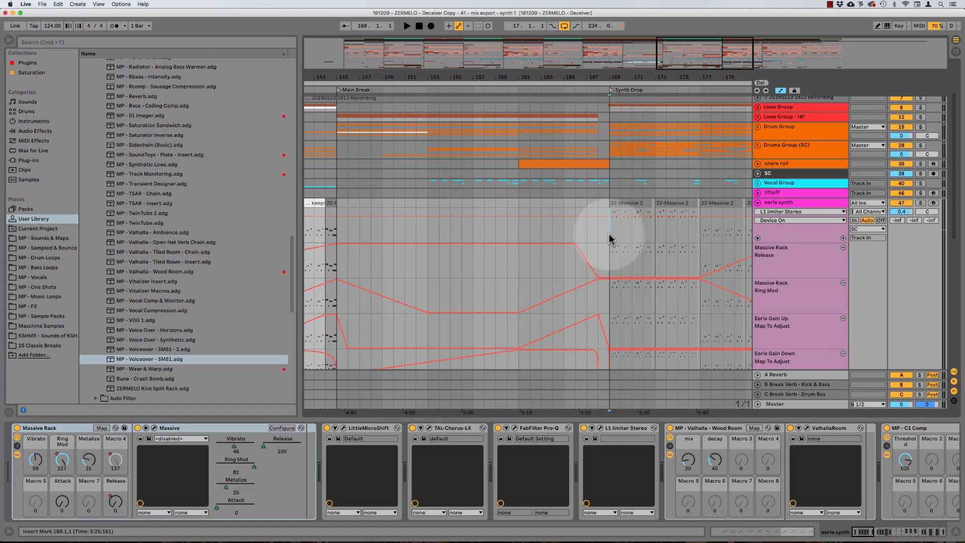
Select the first 22-Massive 2 clip at bar 169 in the Synth Drop after the Main Break on the eerie synth track.
scroll(608, 233, "right", 4)
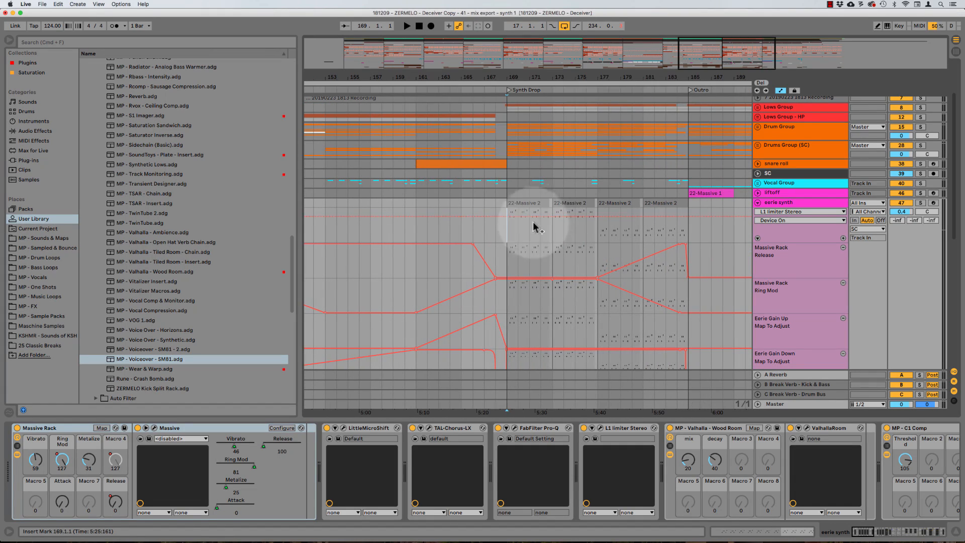
left_click_drag(549, 219, 500, 206)
left_click(525, 201)
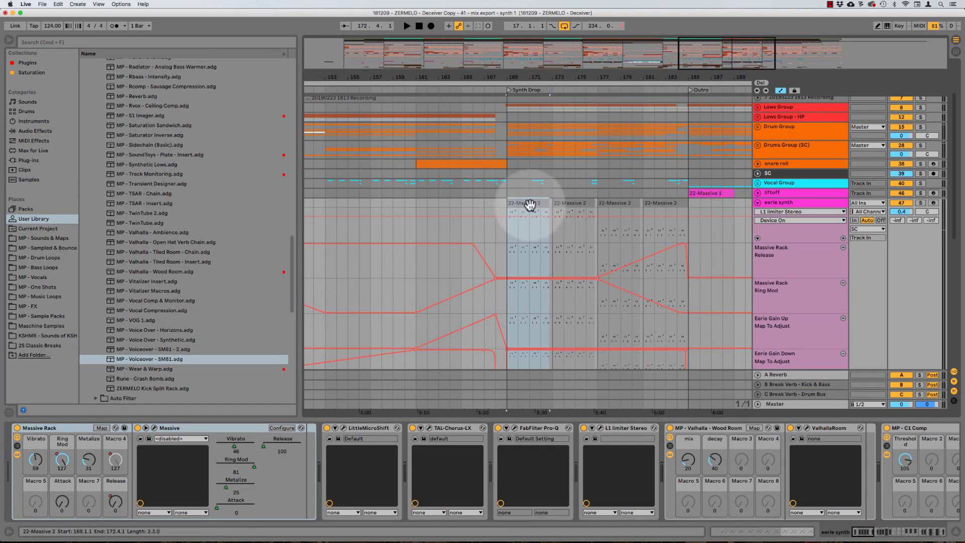
Compare the 22-Massive 2 clips at bars 169 and 177 of the Synth Drop on the eerie synth track.
left_click(522, 226)
key("plus")
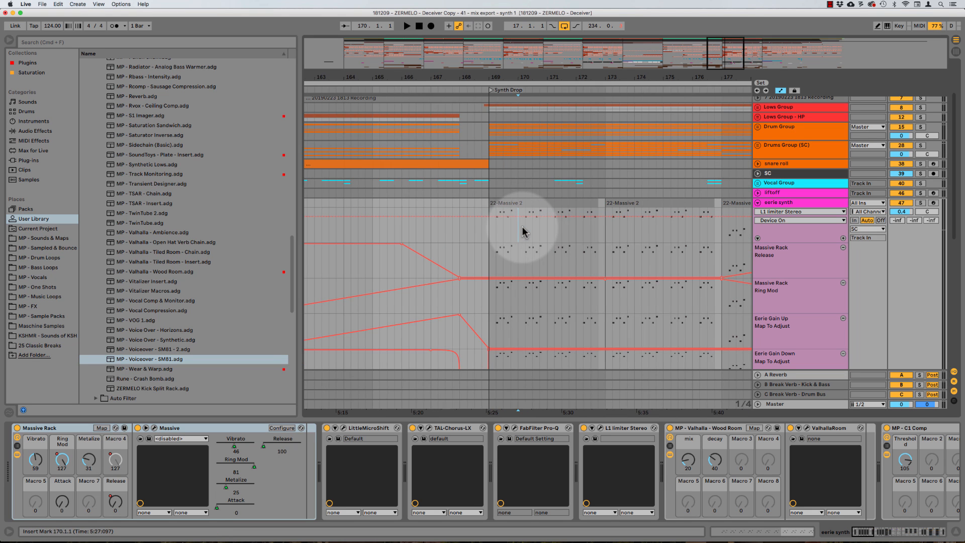
scroll(523, 225, "right", 4)
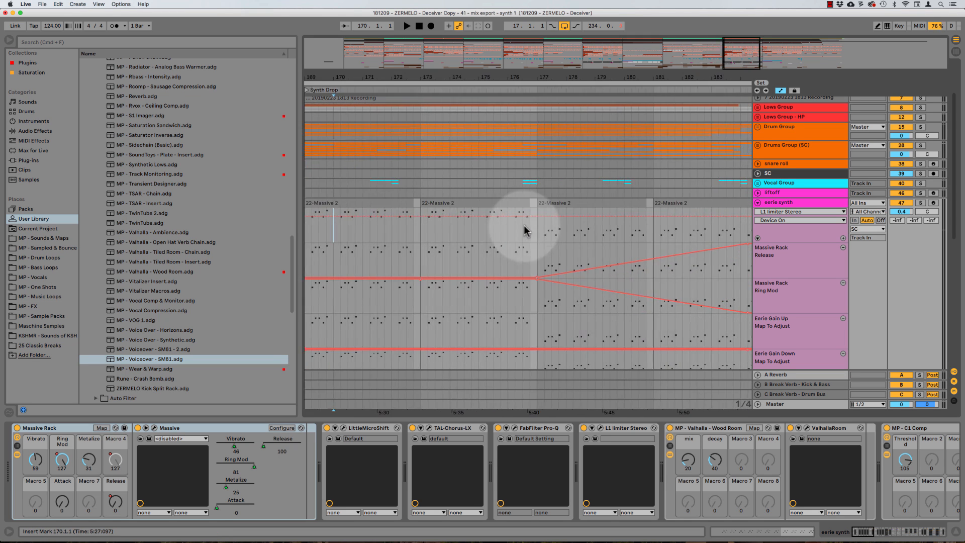
left_click(603, 203)
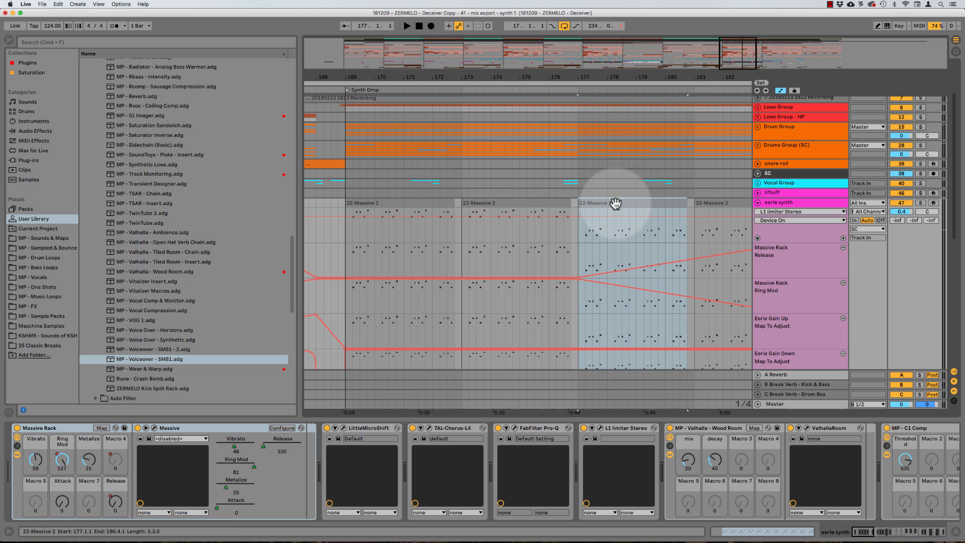
left_click(384, 205)
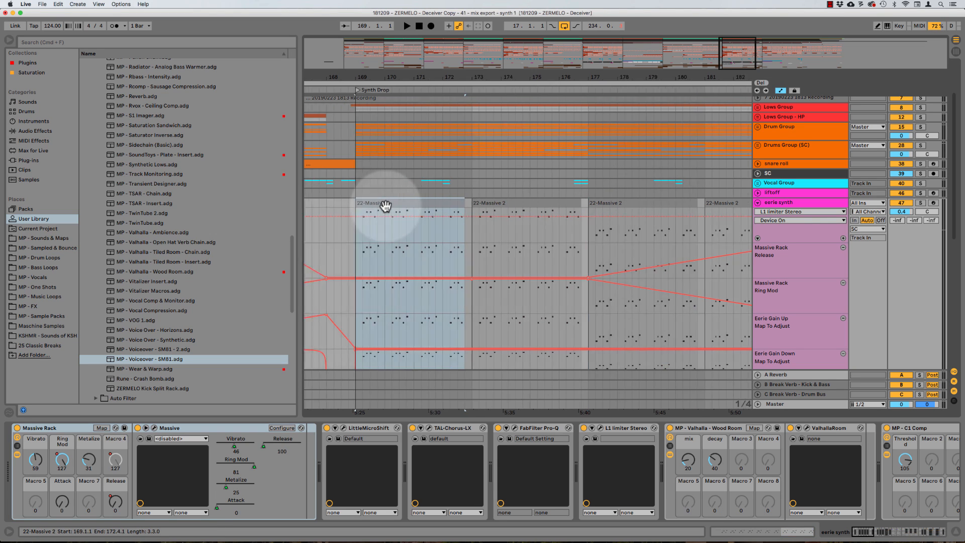
left_click_drag(385, 206, 515, 200)
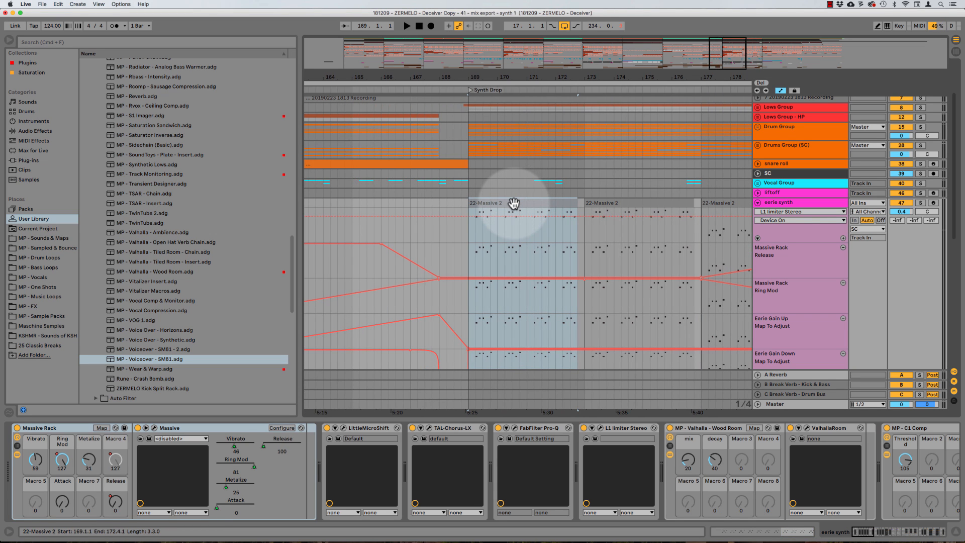
Highlight bars 175 to 179 on the eerie synth track and play the Synth Drop from bar 175.
left_click(464, 224)
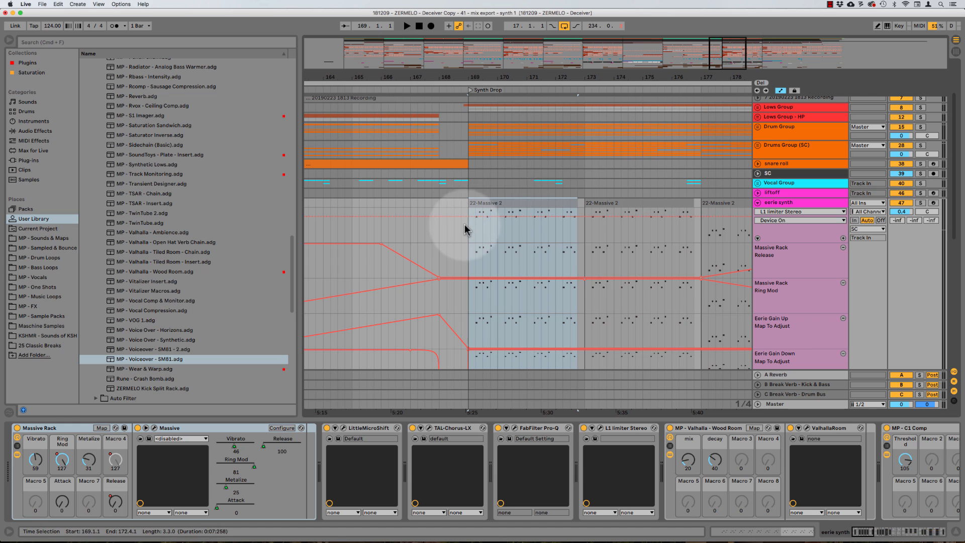
left_click(468, 228)
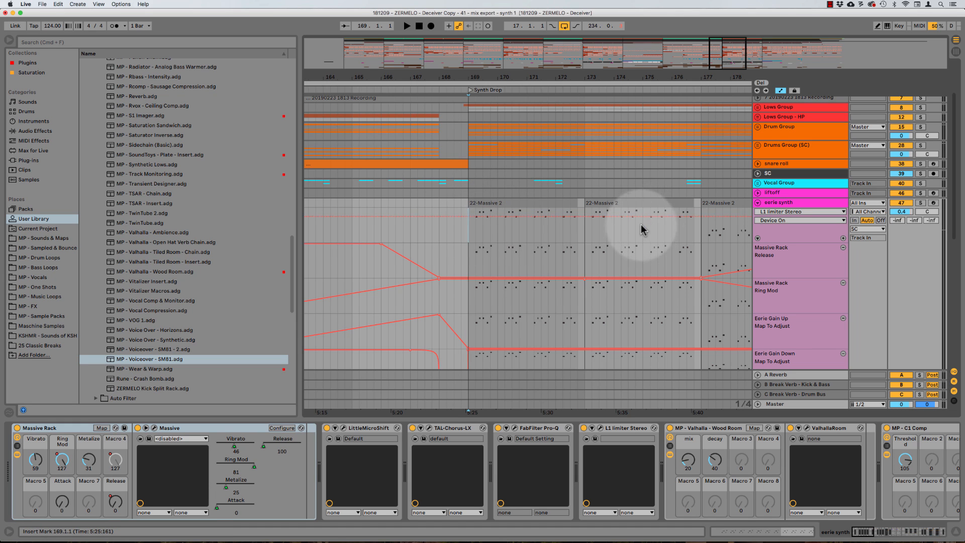
scroll(640, 225, "right", 1)
scroll(641, 225, "right", 4)
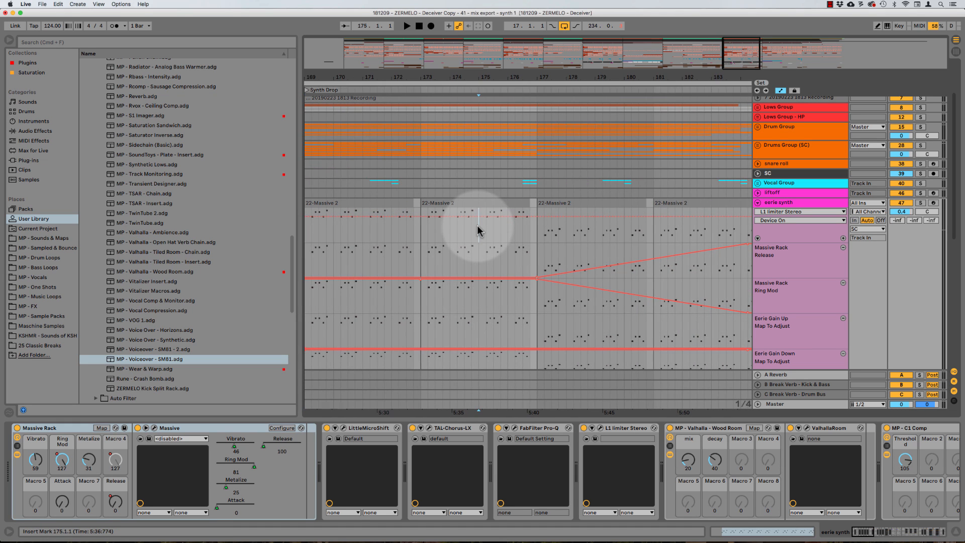
left_click_drag(477, 225, 600, 219)
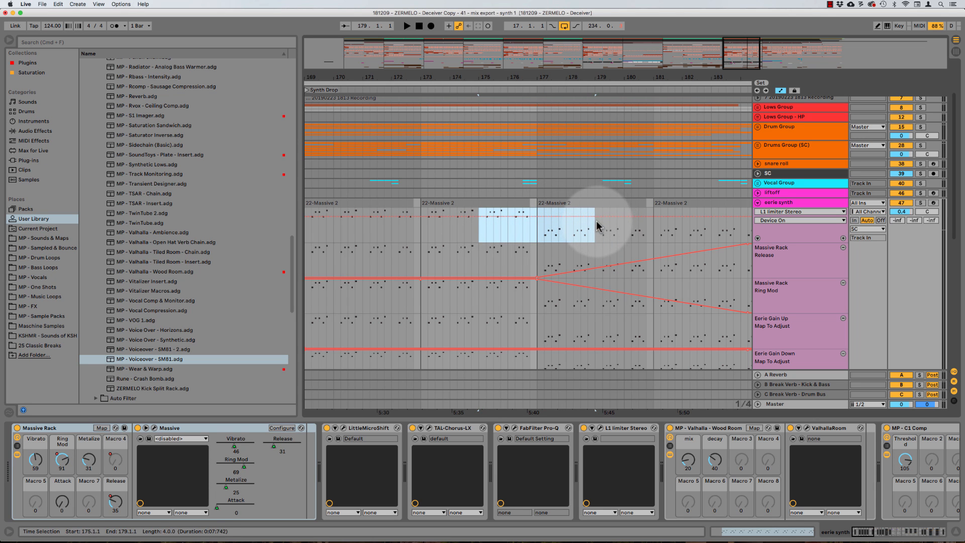
left_click(465, 225)
key("space")
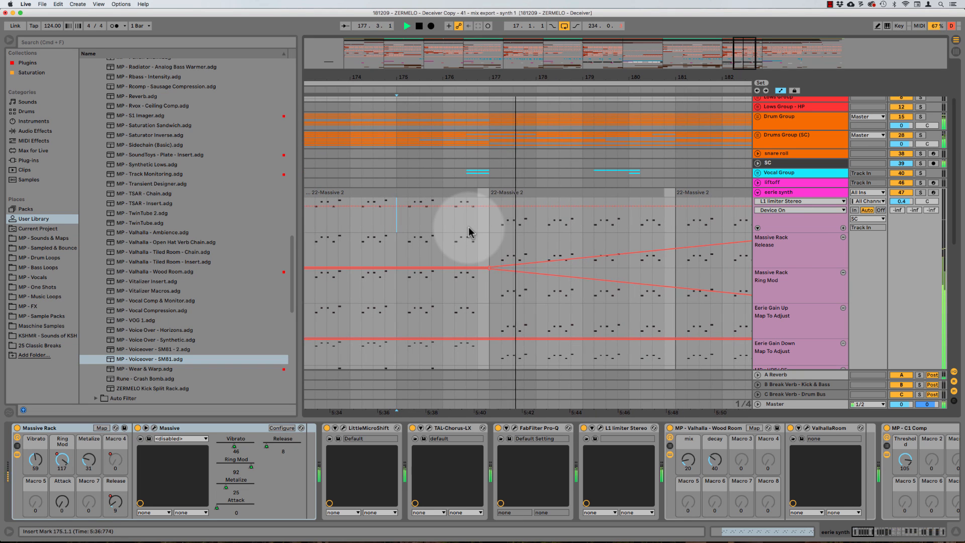
Highlight bars 130 to 143 of the keeps going clip in the Stripped Drop and survey the eerie synth's automation lanes.
key("minus")
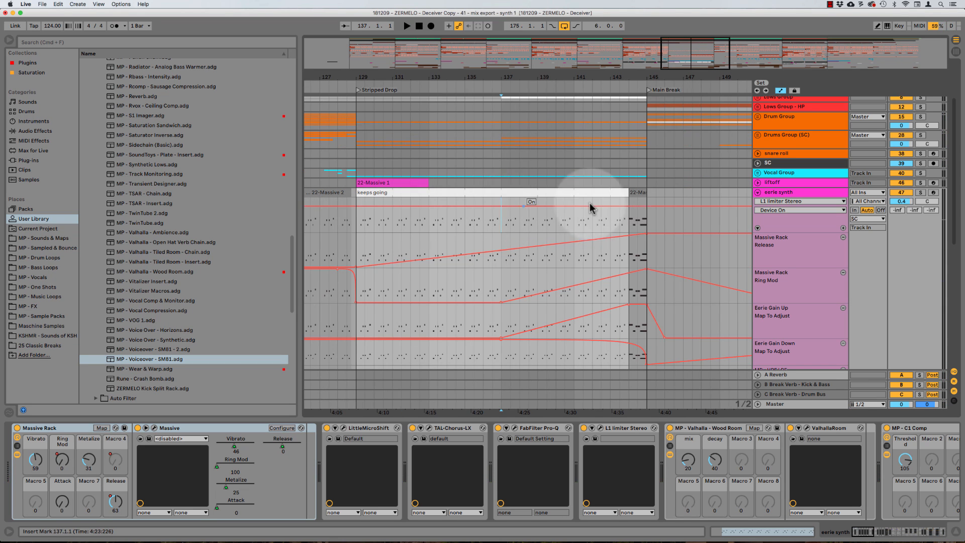
scroll(452, 216, "left", 2)
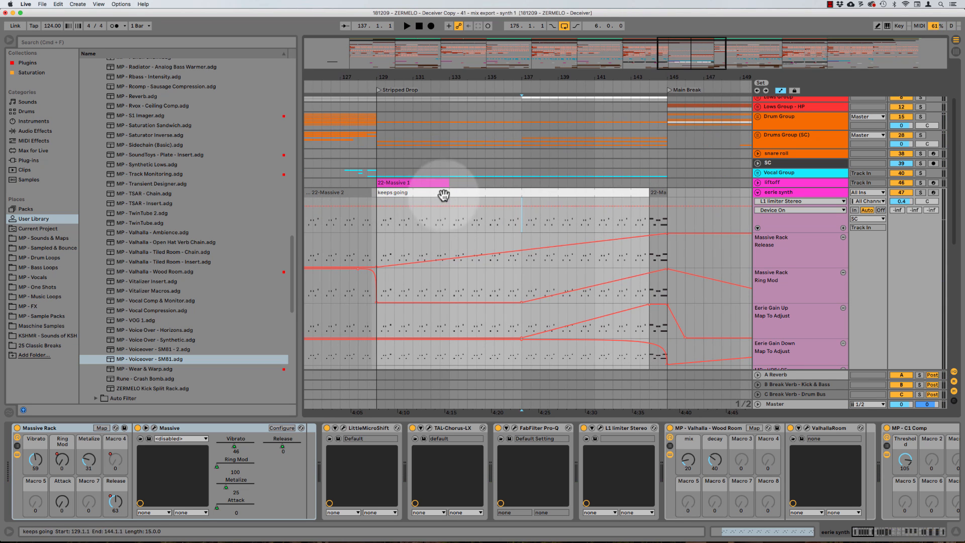
left_click(435, 194)
left_click(400, 225)
left_click_drag(394, 224, 637, 223)
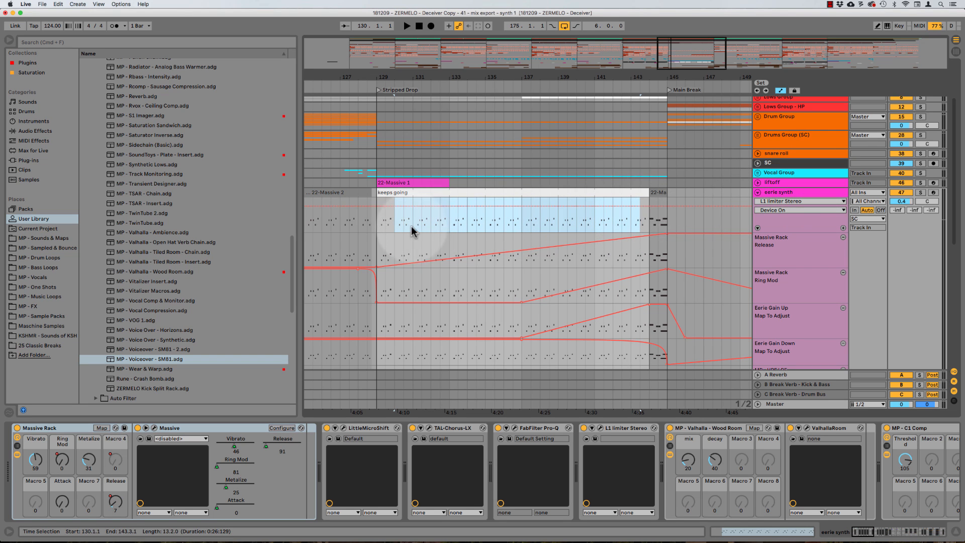
scroll(475, 222, "down", 8)
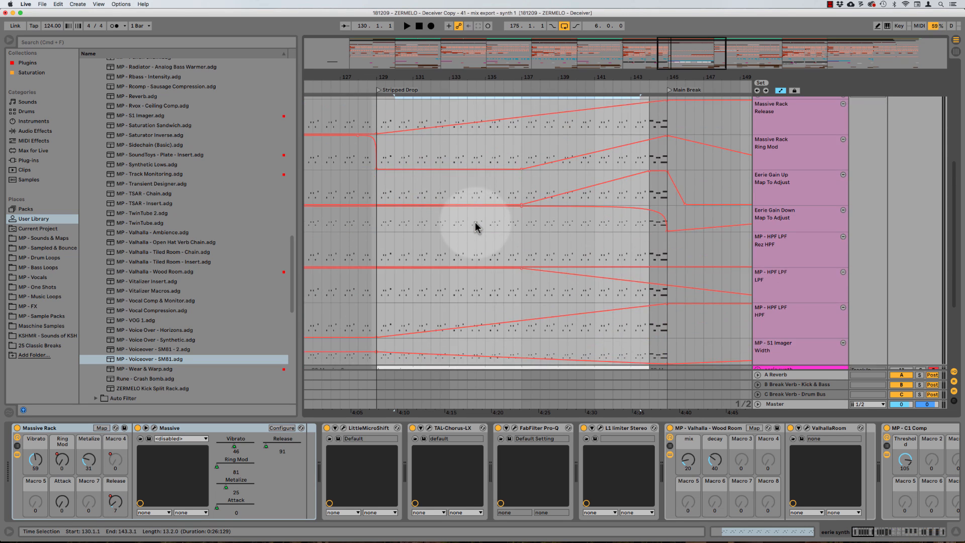
scroll(474, 221, "up", 8)
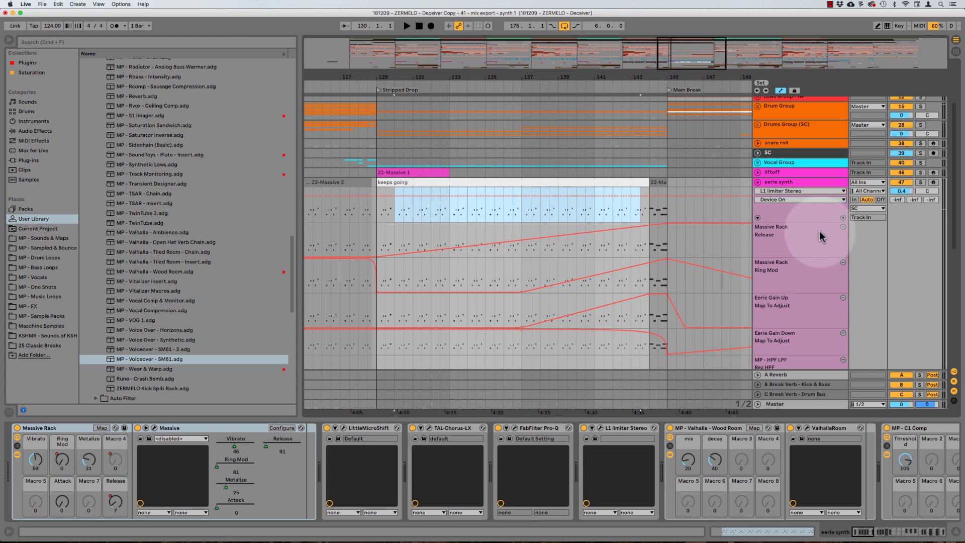
Highlight the Massive Rack Release ramp from bar 129 to 144 and the Ring Mod ramp from bar 137 to 145.
left_click_drag(377, 238, 633, 237)
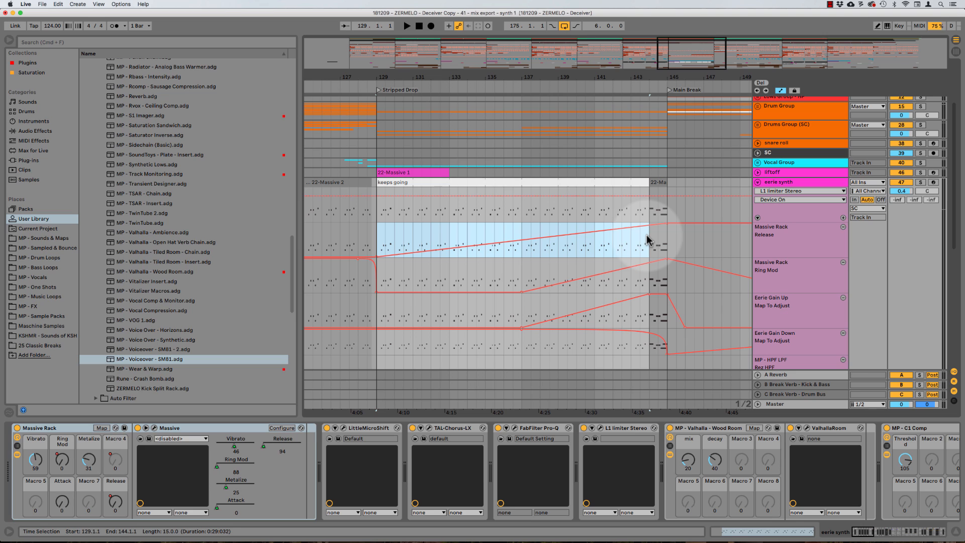
left_click(521, 231)
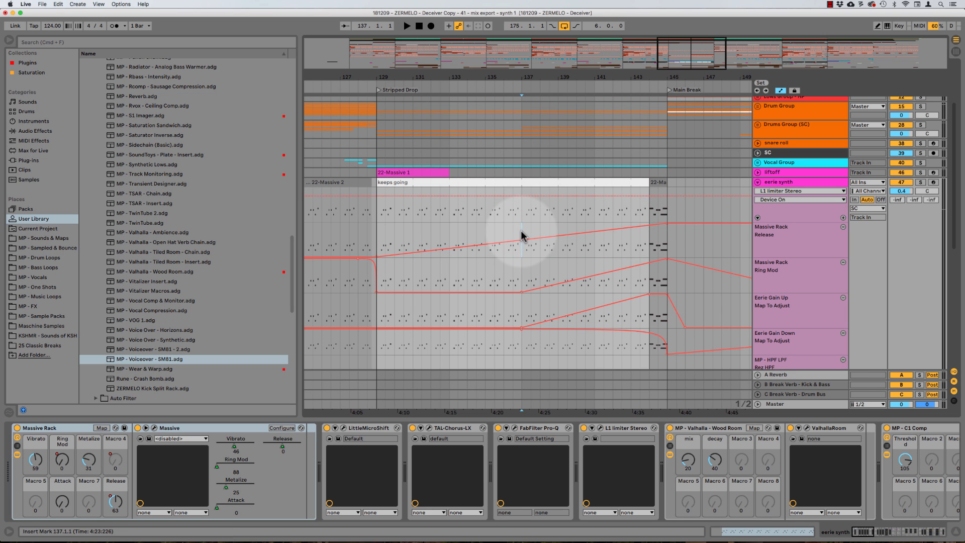
scroll(523, 256, "down", 1)
left_click_drag(522, 255, 667, 251)
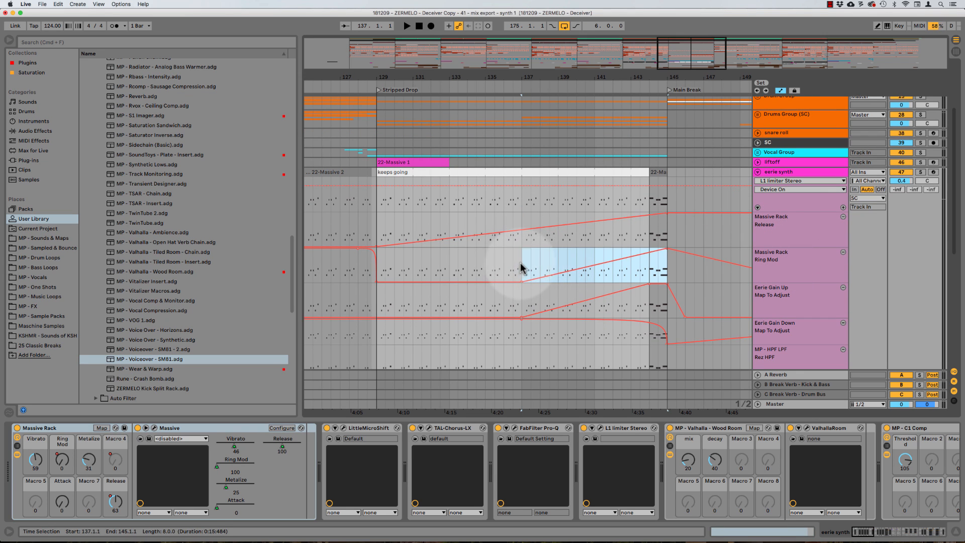
left_click_drag(521, 263, 667, 261)
Highlight the Ring Mod automation's drop between bars 127 and 131 and its low stretch from bar 129 in the Stripped Drop.
scroll(521, 266, "left", 5)
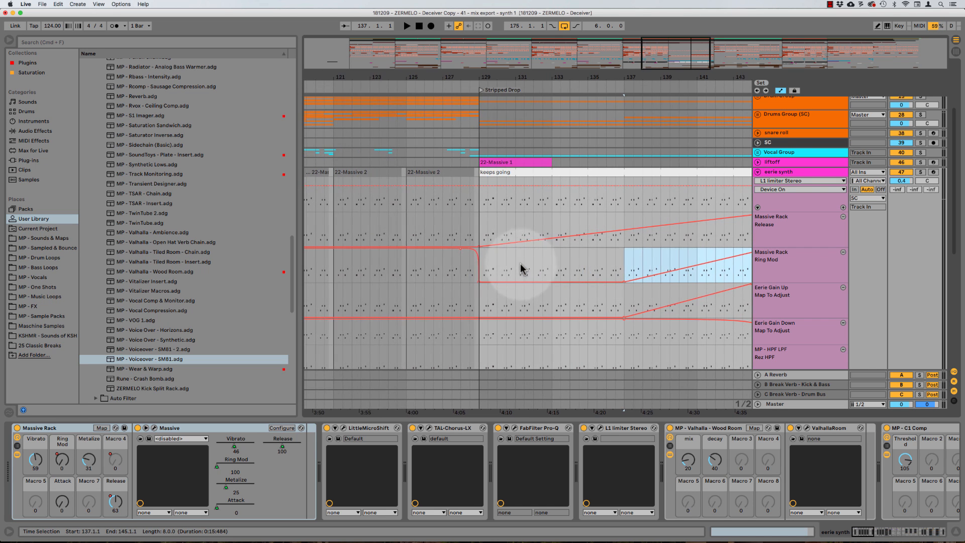
left_click_drag(442, 261, 514, 258)
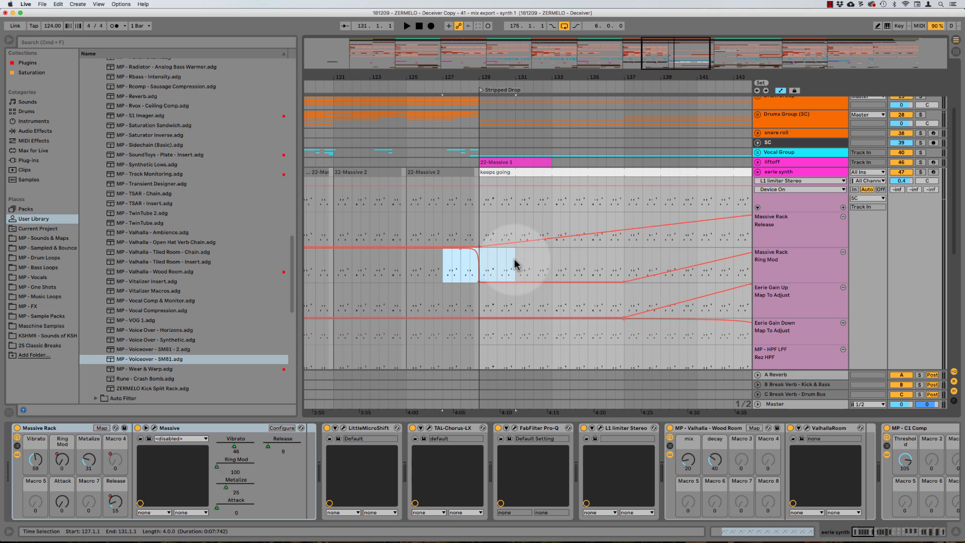
left_click_drag(399, 262, 567, 257)
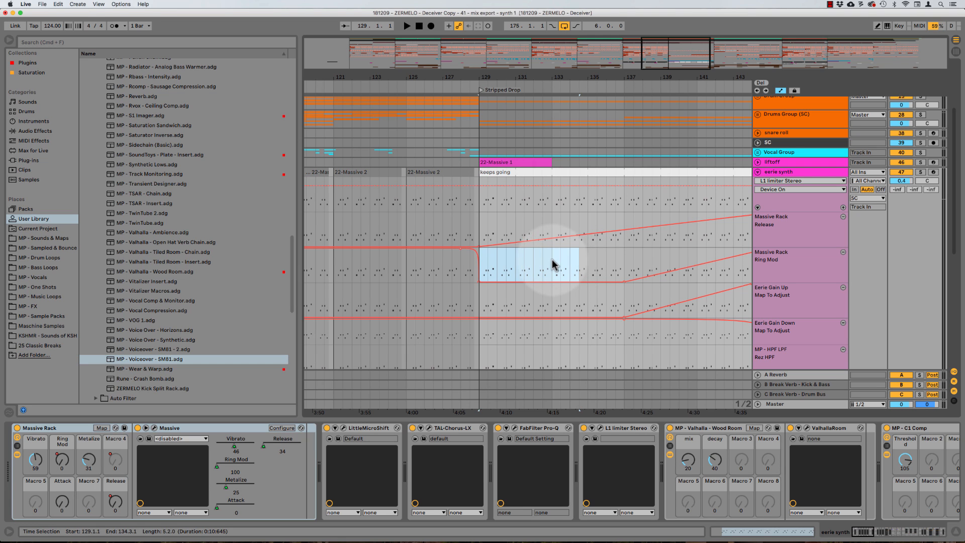
left_click(552, 259)
Play the arrangement from bar 125 into the Stripped Drop, then place the insert marker at bar 132 on the Ring Mod lane.
left_click(406, 264)
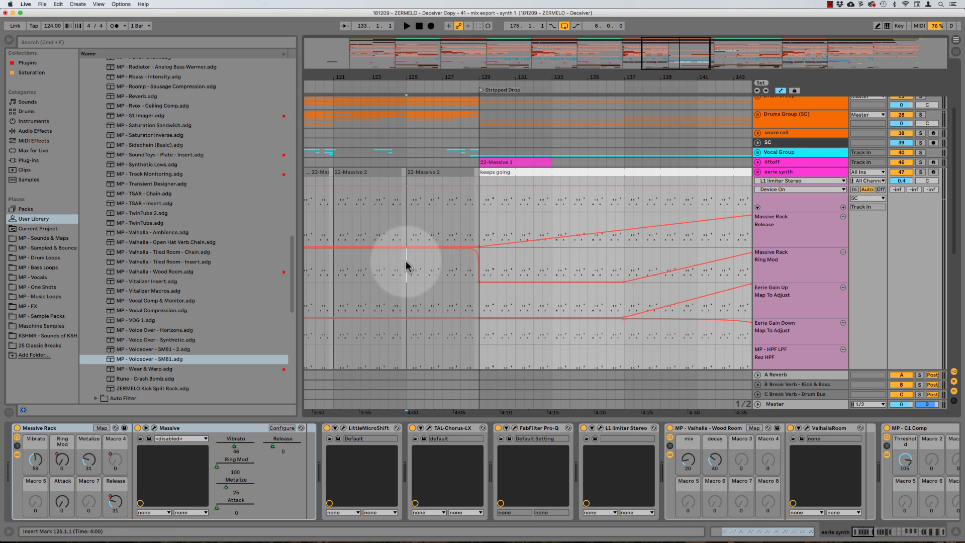
key("space")
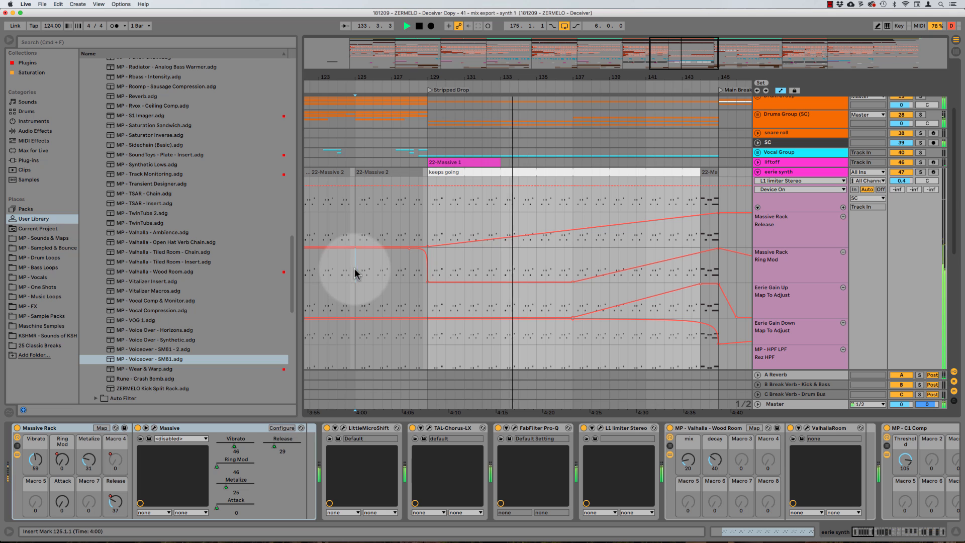
key("space")
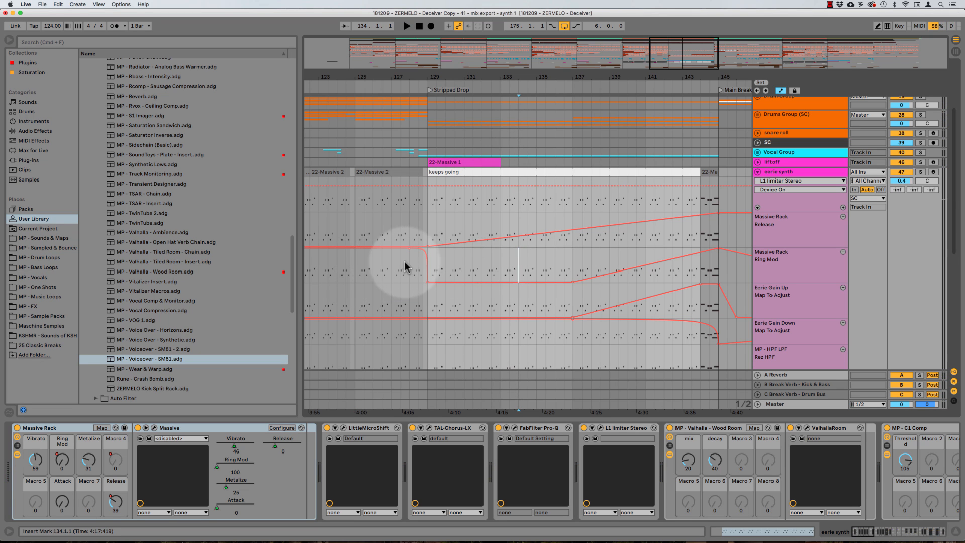
left_click_drag(403, 265, 444, 264)
left_click(477, 263)
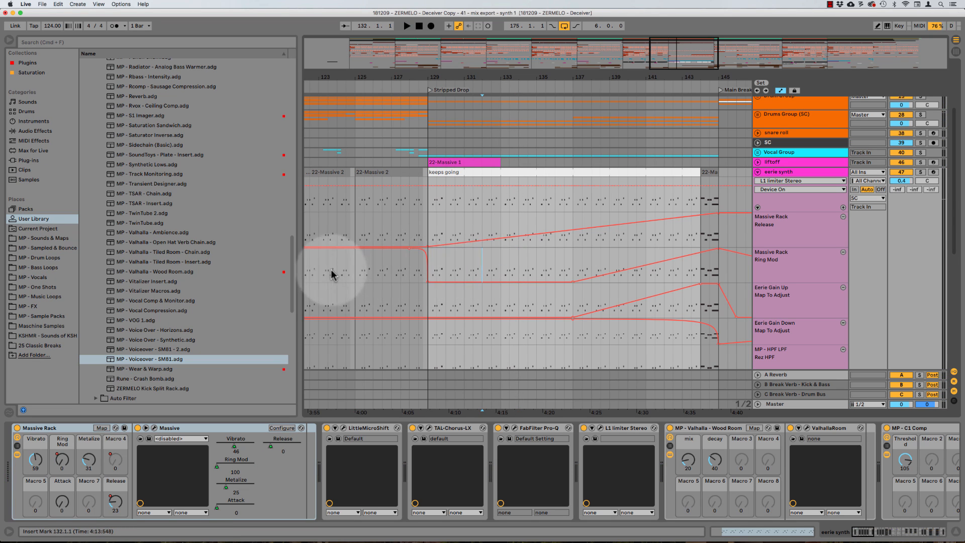
Highlight the Eerie Gain Up ramp from bar 137 to 144 and examine the Eerie Gain Down curve into the Main Break.
scroll(648, 291, "down", 3)
scroll(648, 291, "right", 1)
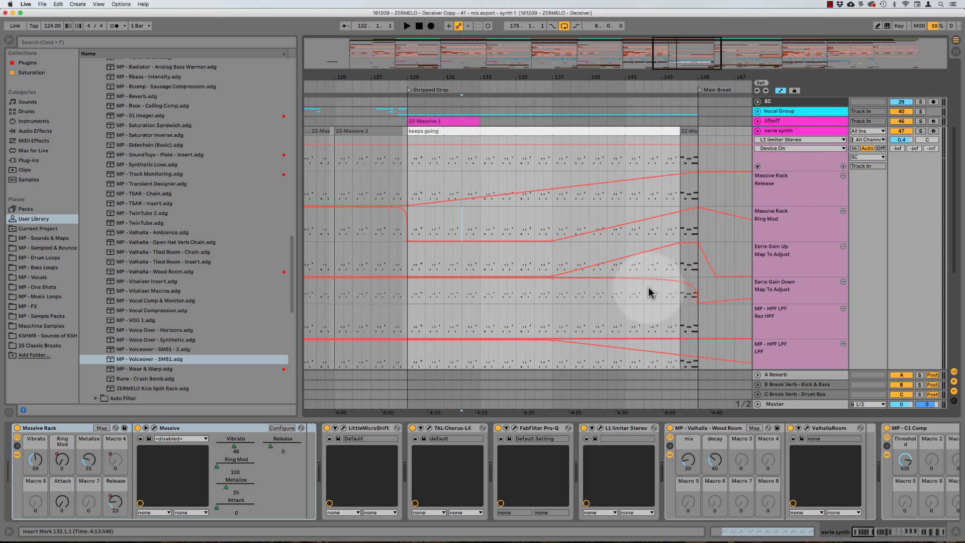
left_click_drag(553, 253, 671, 258)
scroll(672, 261, "right", 2)
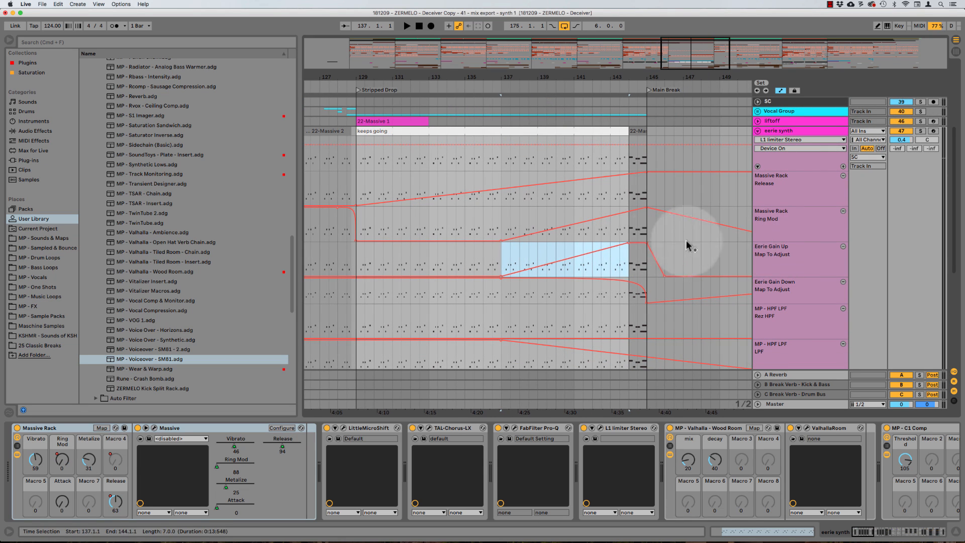
scroll(781, 275, "down", 2)
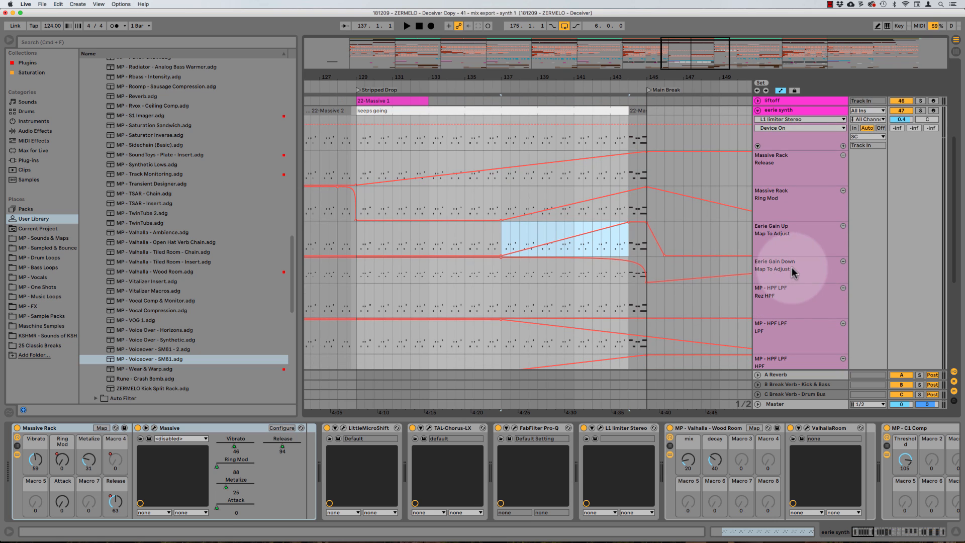
left_click_drag(571, 270, 730, 268)
scroll(578, 272, "down", 3)
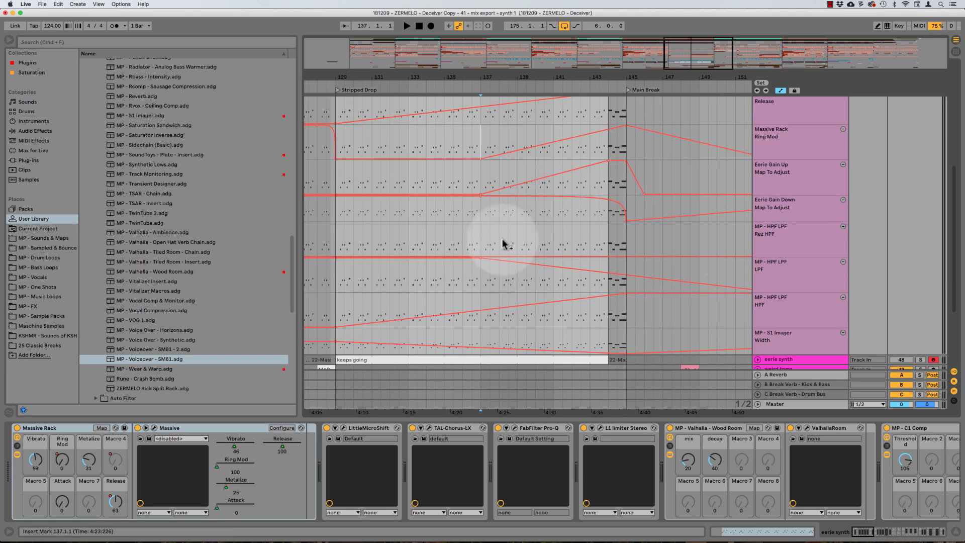
Highlight the MP - HPF LPF rack's LPF automation from bar 137 to 145 and compare it with the Eerie Gain Up ramp.
left_click_drag(483, 276, 626, 266)
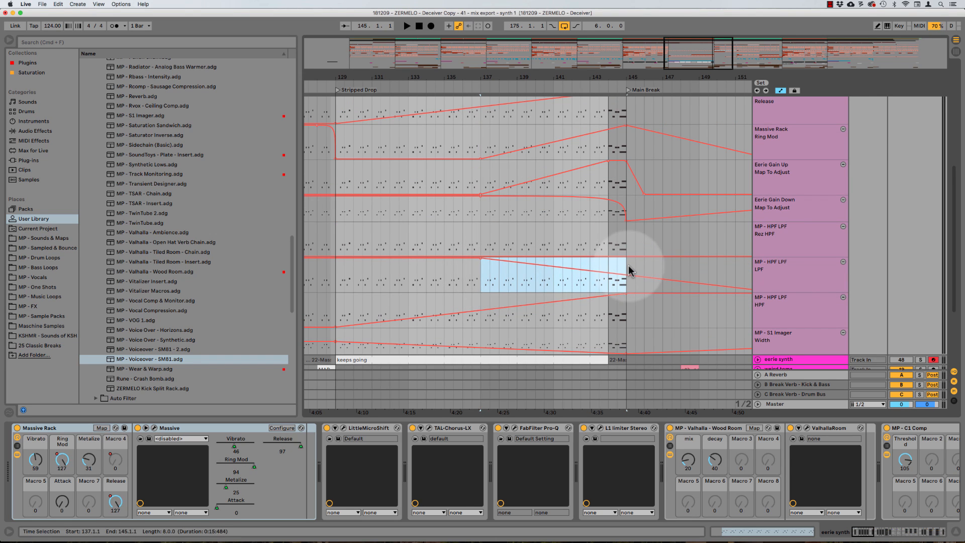
scroll(616, 269, "up", 2)
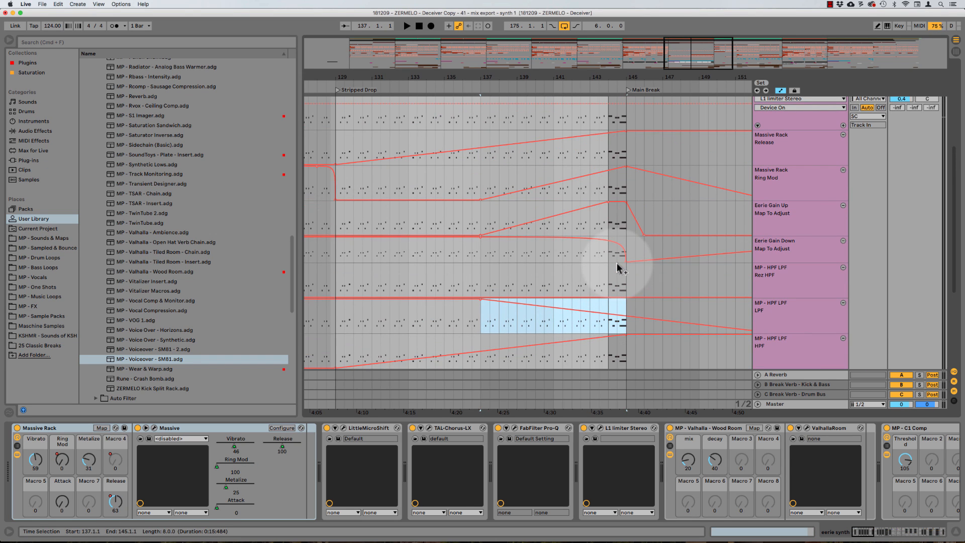
left_click_drag(480, 215, 620, 213)
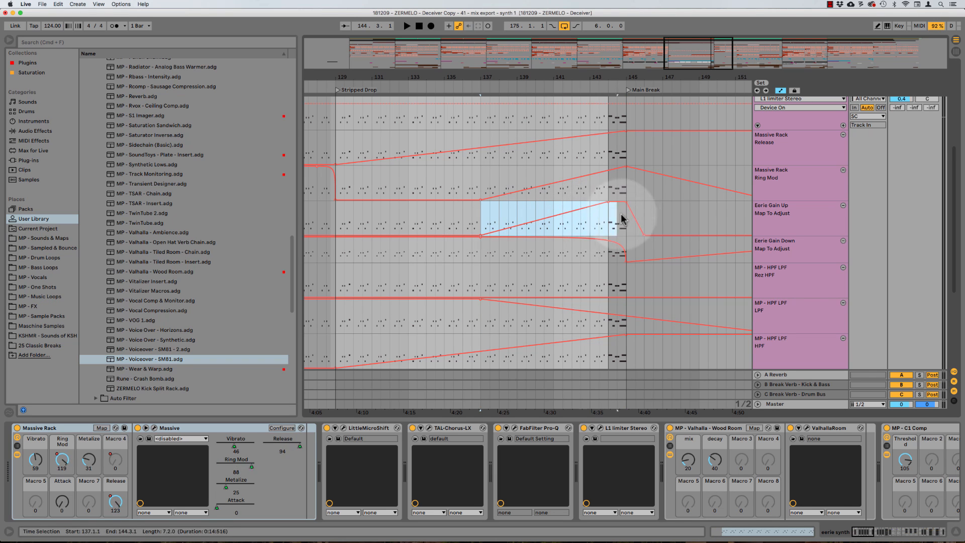
scroll(623, 216, "down", 1)
left_click_drag(482, 297, 637, 290)
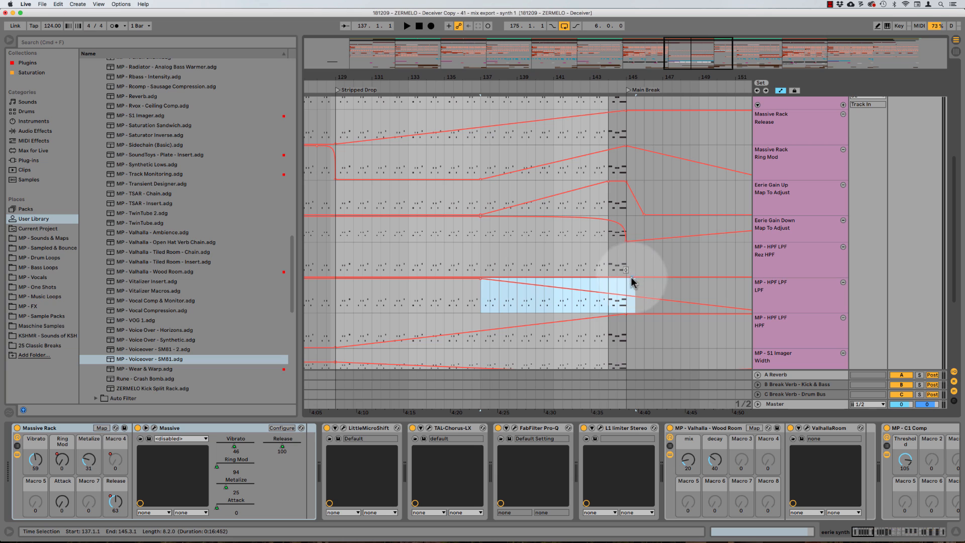
left_click(483, 296)
left_click(629, 293, "shift")
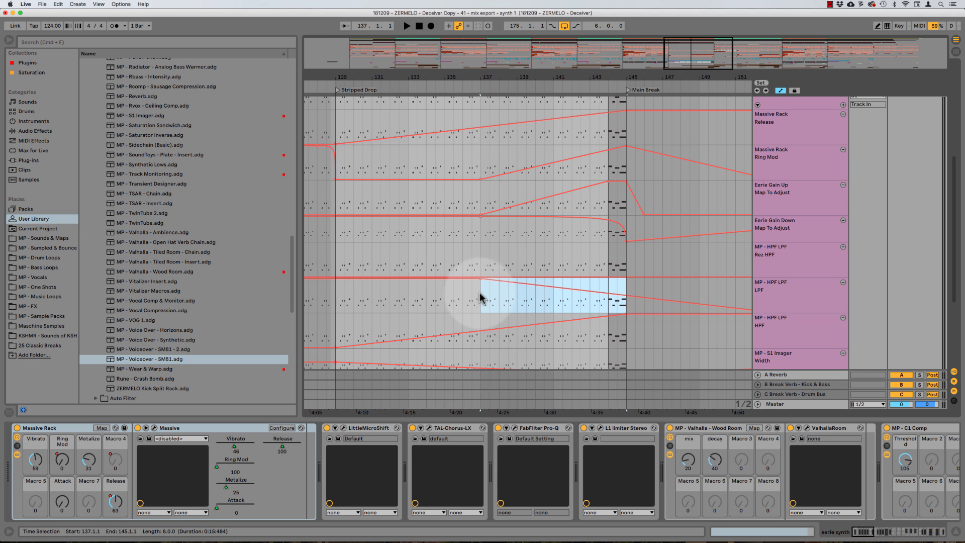
scroll(479, 292, "down", 2)
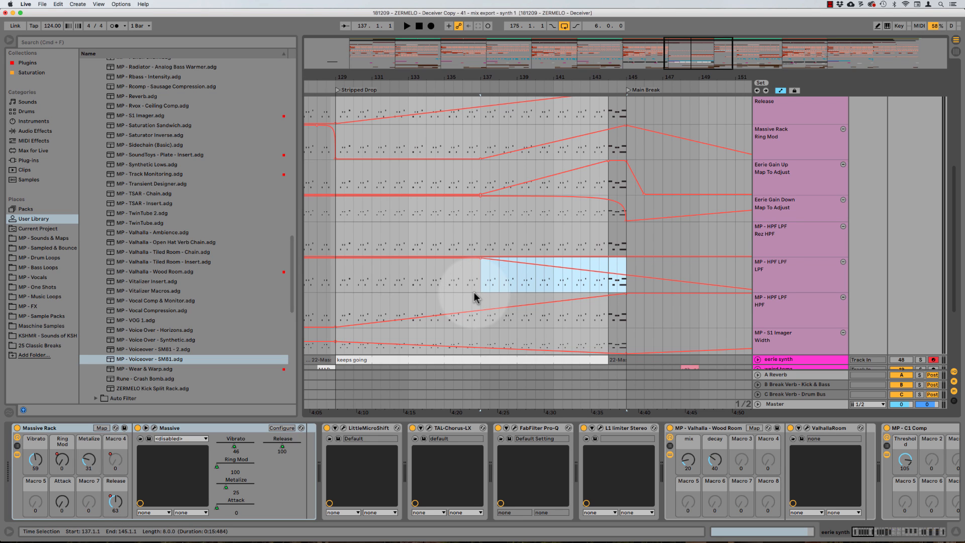
Highlight the HPF automation from bar 129 to 145 and on into the Main Break, then the S1 Imager Width curve across the Stripped Drop.
left_click(330, 300, "shift")
left_click_drag(333, 302, 626, 314)
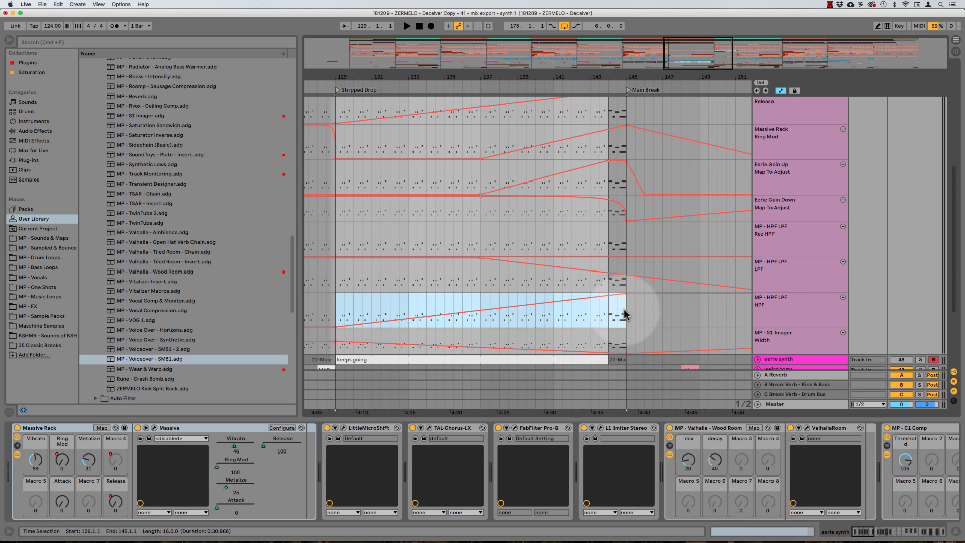
scroll(623, 309, "right", 2)
left_click_drag(587, 306, 724, 312)
scroll(624, 315, "left", 4)
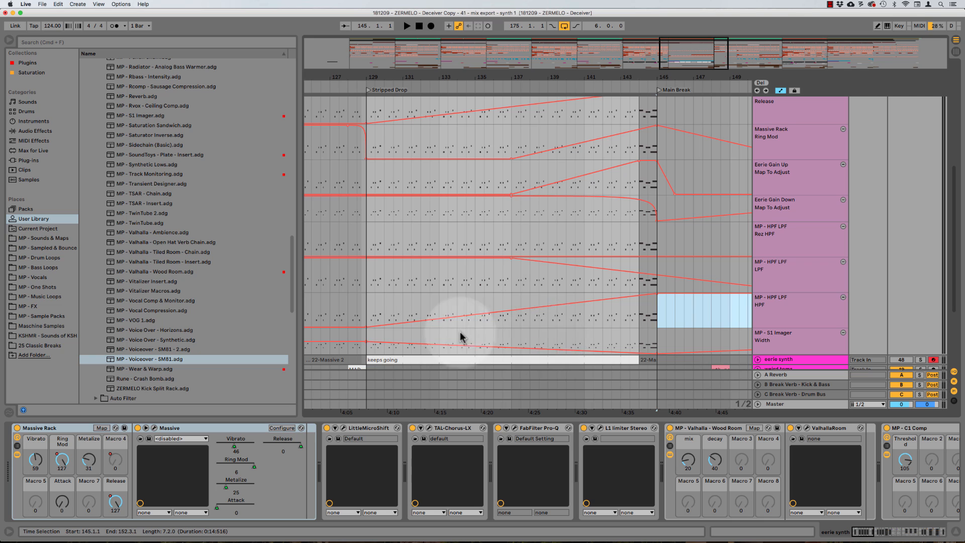
left_click_drag(367, 332, 656, 342)
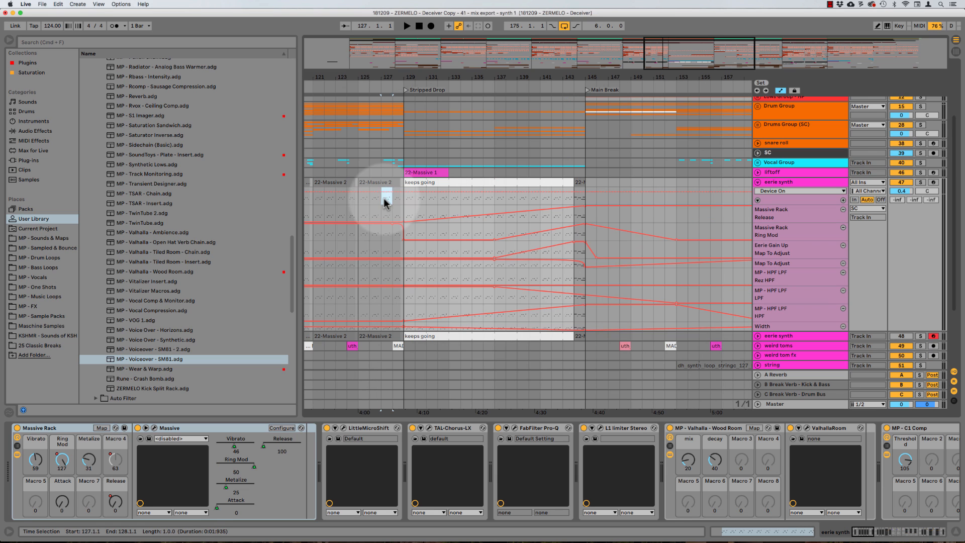
Loop the arrangement from bar 127 to 149 and play it through the Stripped Drop.
left_click_drag(384, 196, 627, 191)
key("super+l")
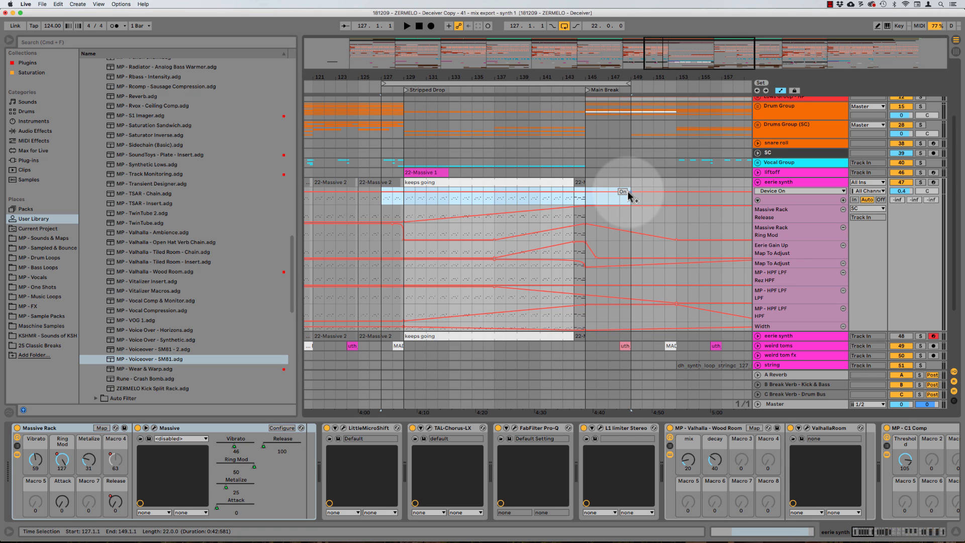
scroll(602, 191, "up", 2)
key("space")
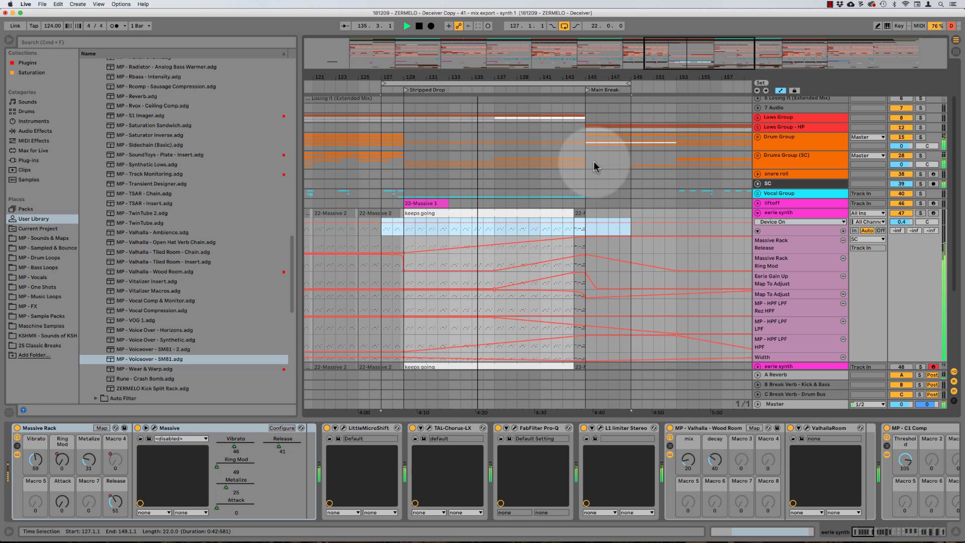
Enlarge the eerie synth track's automation lanes while the loop plays so each curve can be read.
scroll(603, 251, "down", 3)
scroll(604, 250, "down", 1)
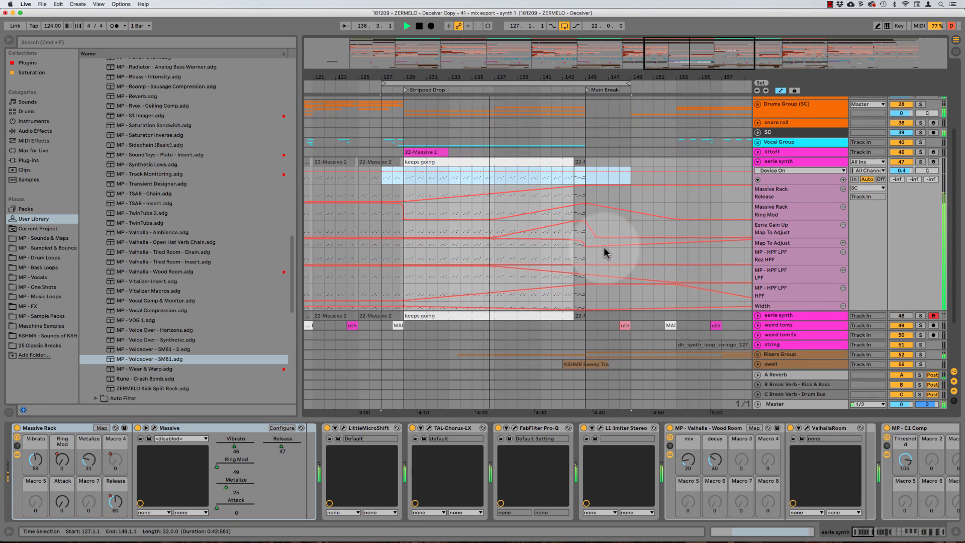
left_click_drag(779, 309, 784, 321)
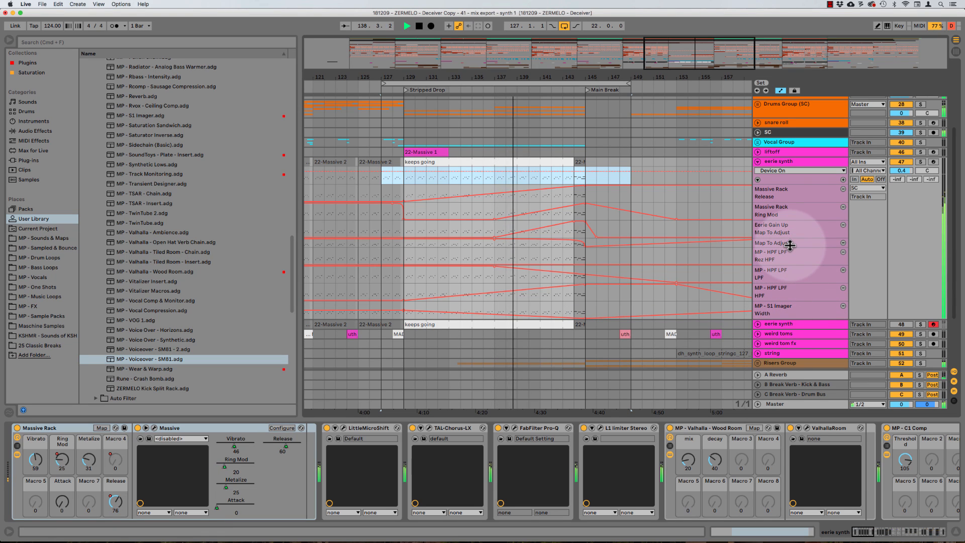
left_click_drag(790, 248, 791, 252)
scroll(790, 252, "down", 2)
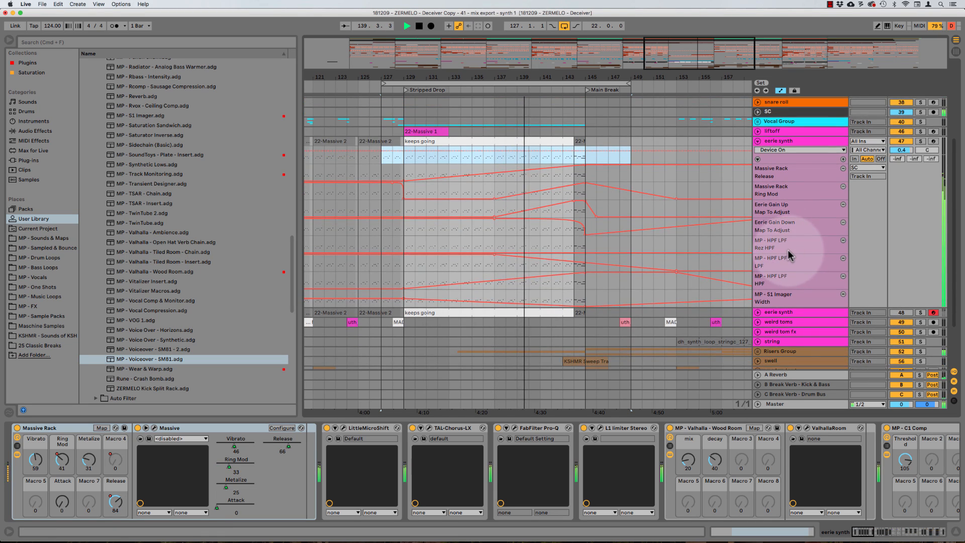
scroll(790, 258, "down", 7)
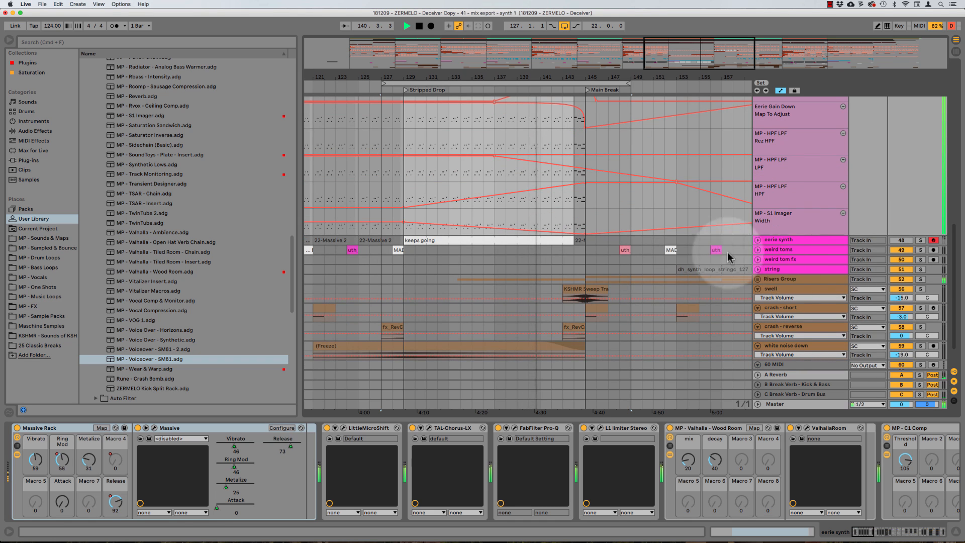
Follow the eerie synth's automation curves during playback into the Main Break, then stop playback just after bar 146.
scroll(683, 250, "up", 6)
scroll(682, 248, "down", 1)
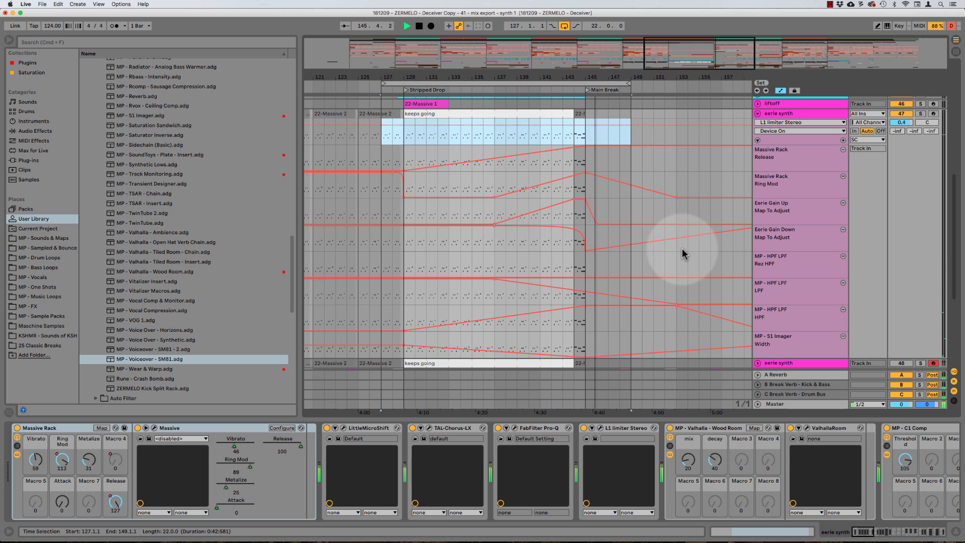
left_click(535, 174)
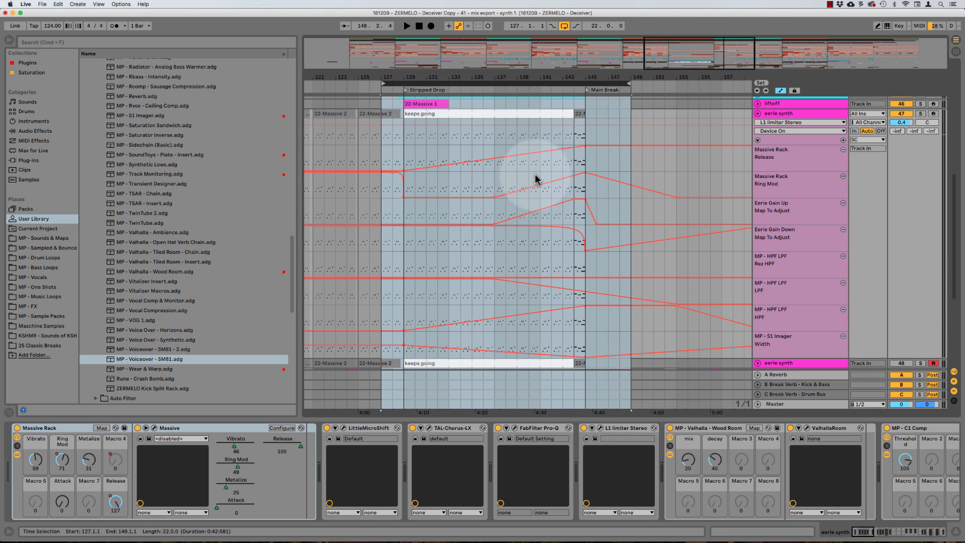